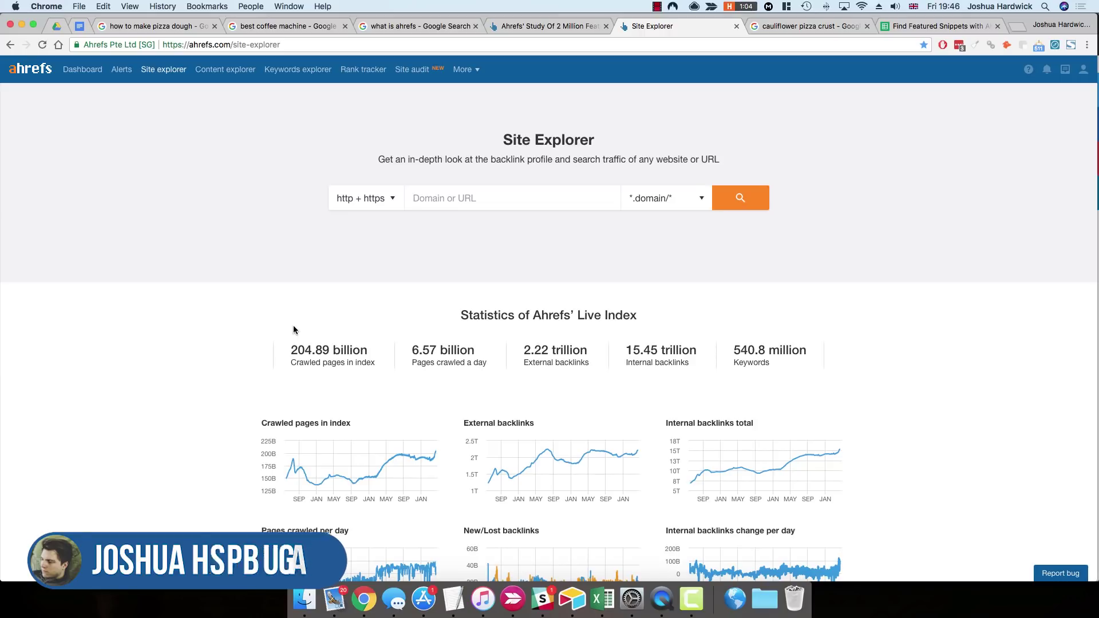
Step: Bring up the Google results for 'how to make pizza dough', topped by Martha Stewart's snippet
left_click(166, 28)
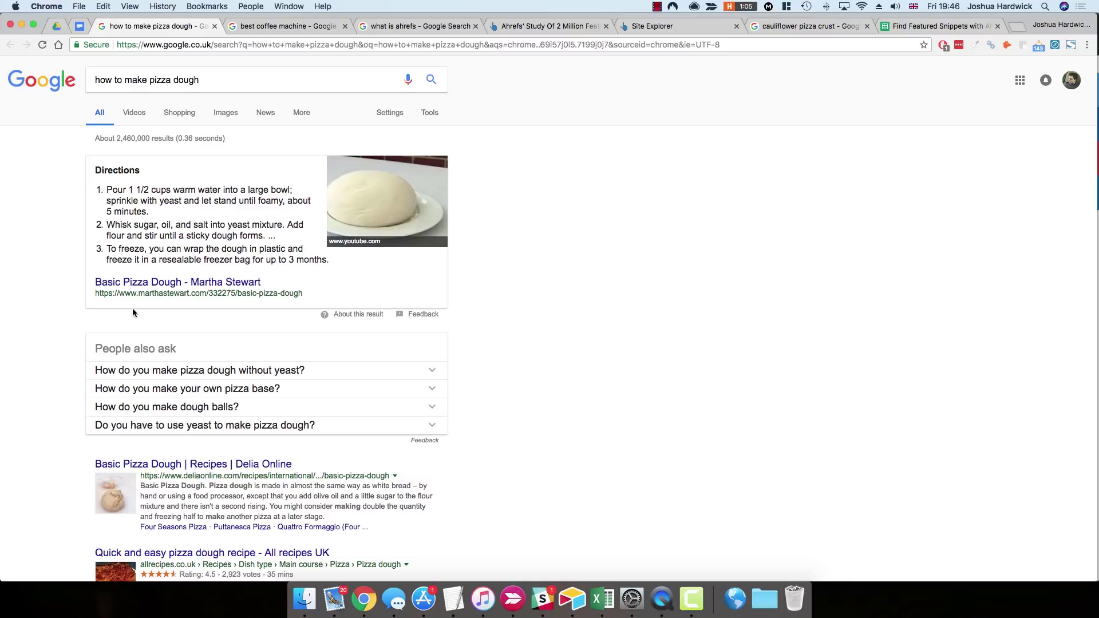
Step: Compare snippet examples: Martha Stewart's pizza dough source, best coffee machine, 'what is ahrefs', and Ahrefs' study
left_click_drag(139, 293, 208, 293)
left_click(263, 29)
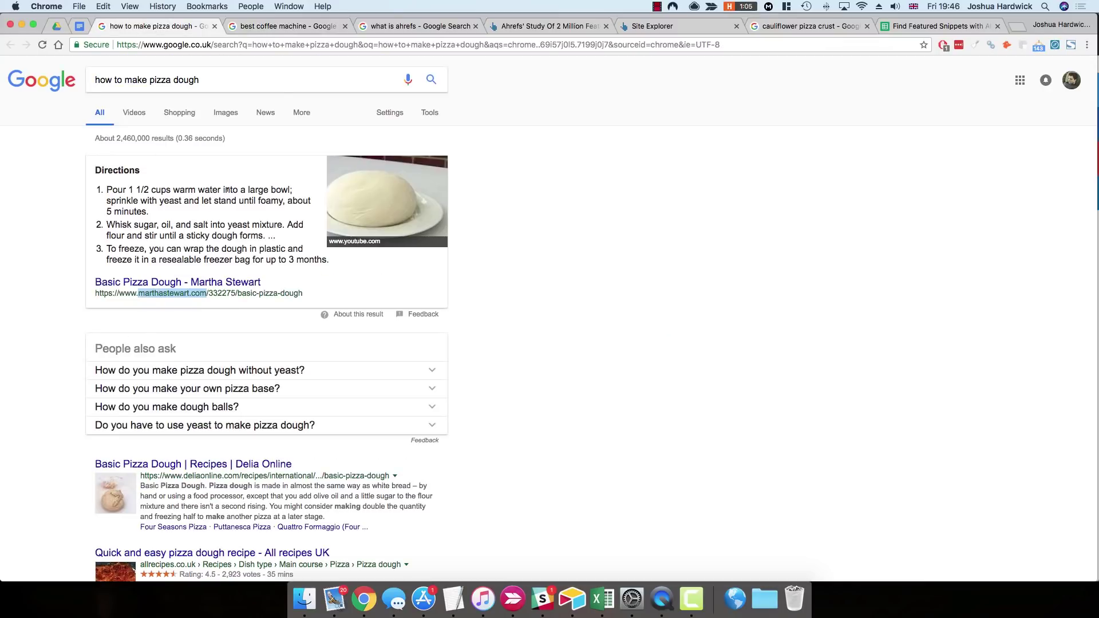
left_click(374, 25)
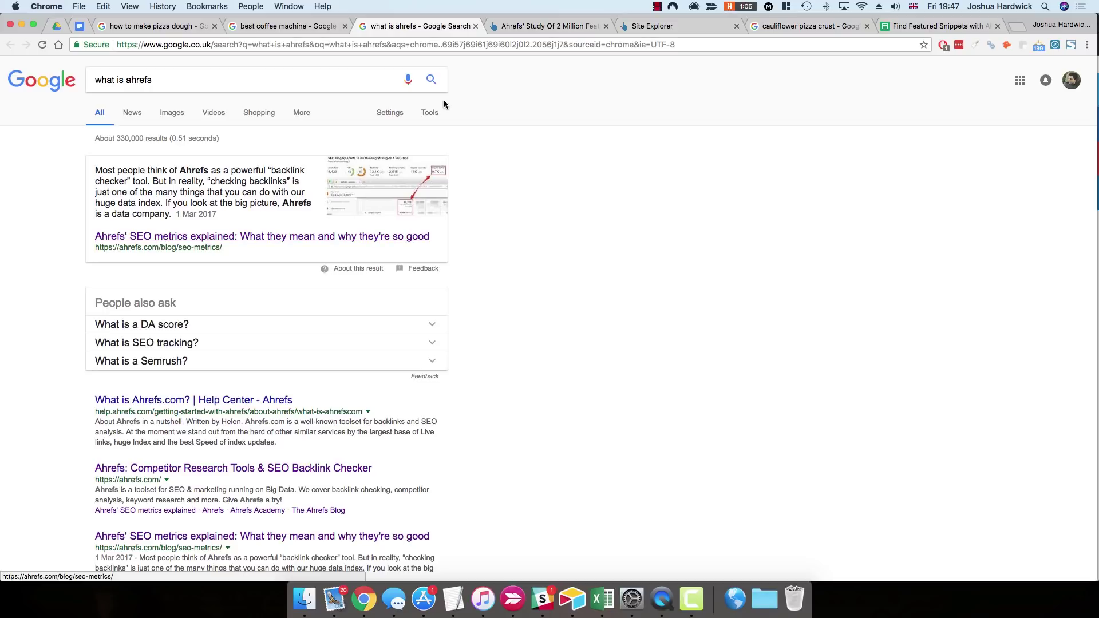
left_click(524, 32)
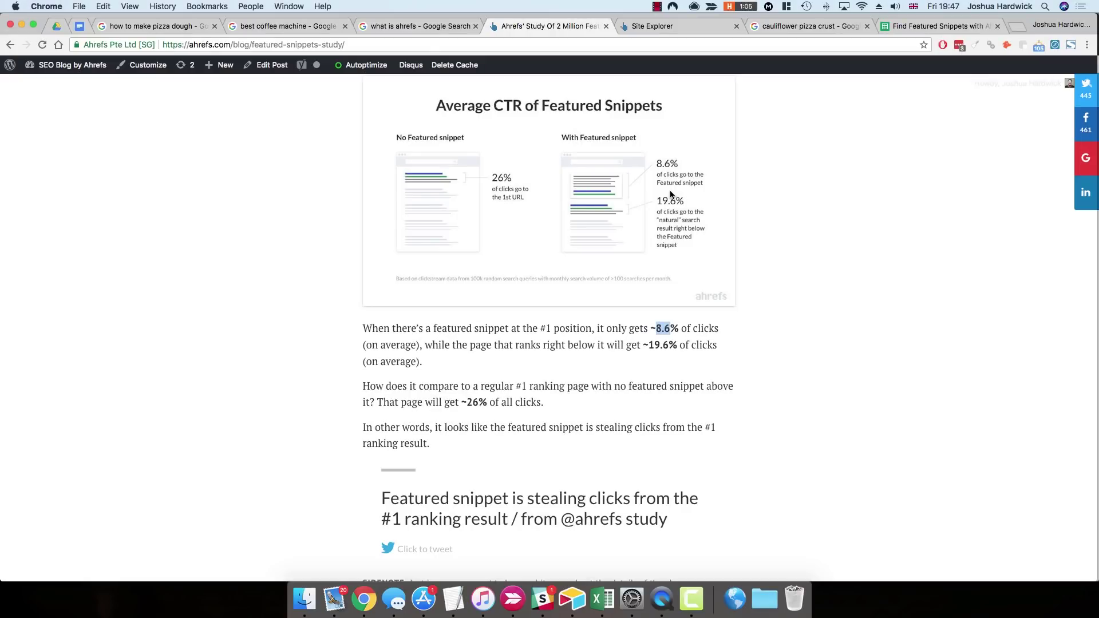
left_click(283, 26)
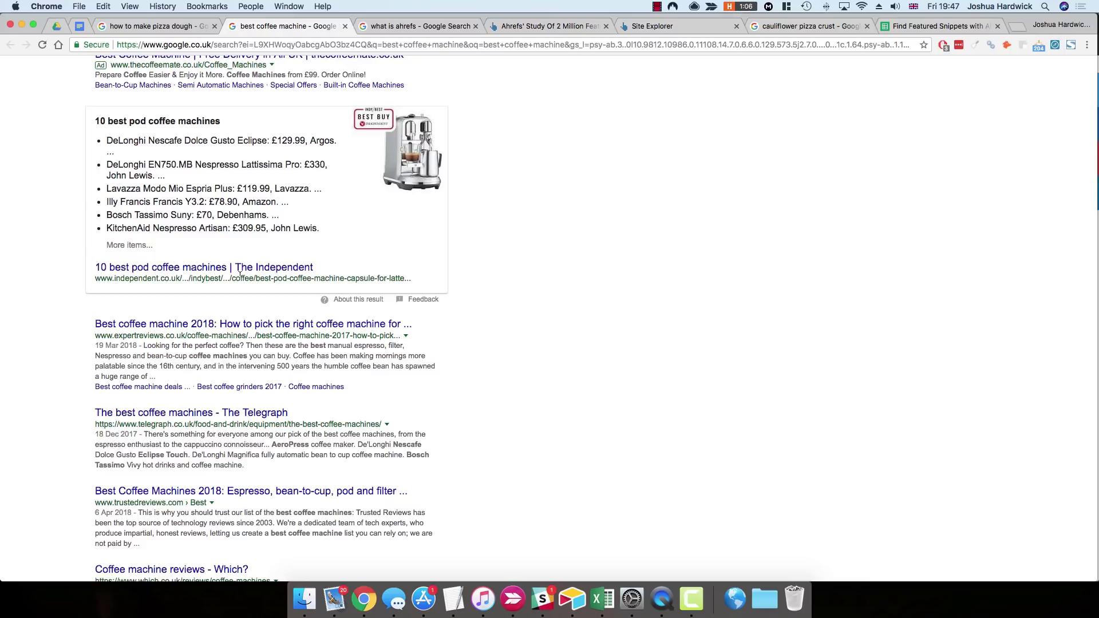
Step: Analyse ambitiouskitchen.com in Site Explorer and open its Organic keywords report
left_click(657, 26)
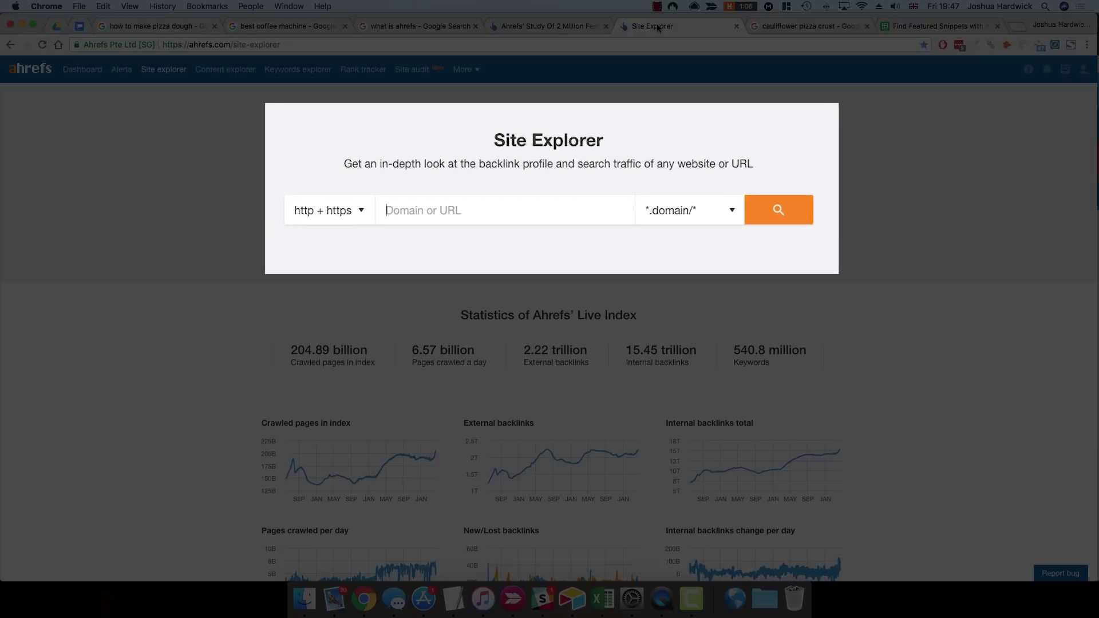
type("ambitiouskitchen.com")
key("Return")
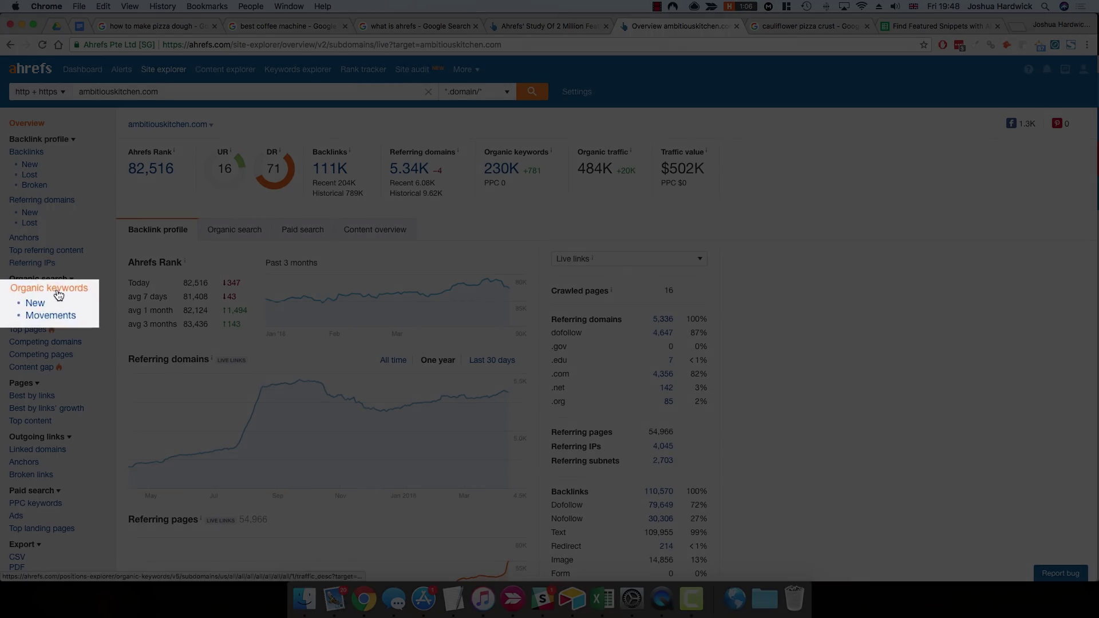
left_click(48, 293)
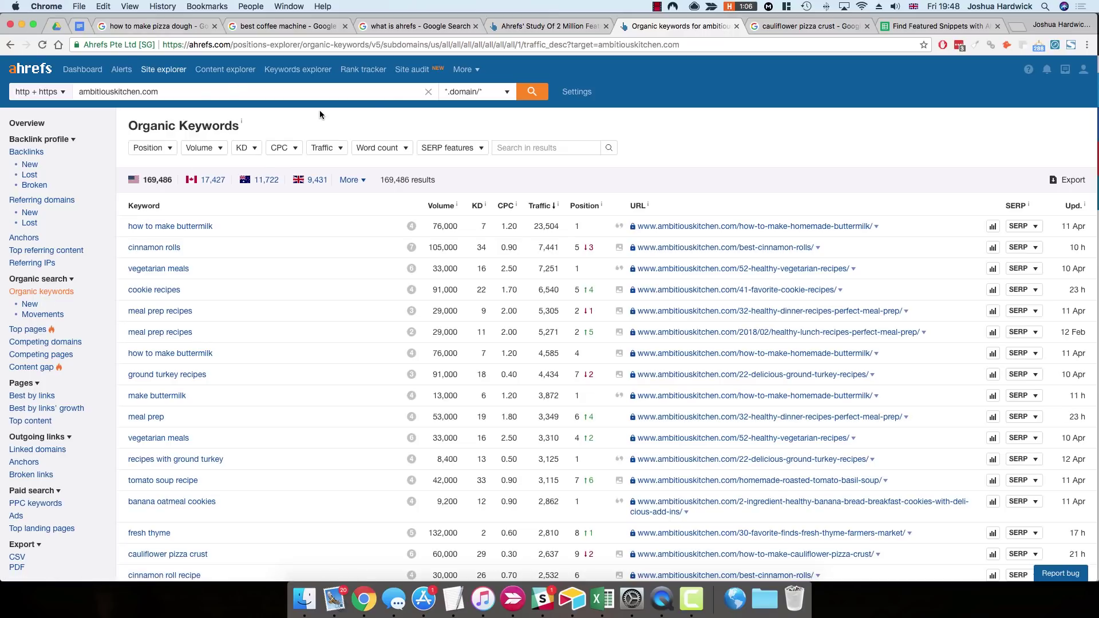
Step: Filter to featured snippets the target domain owns, then note the 76,000 monthly search volume
left_click(436, 148)
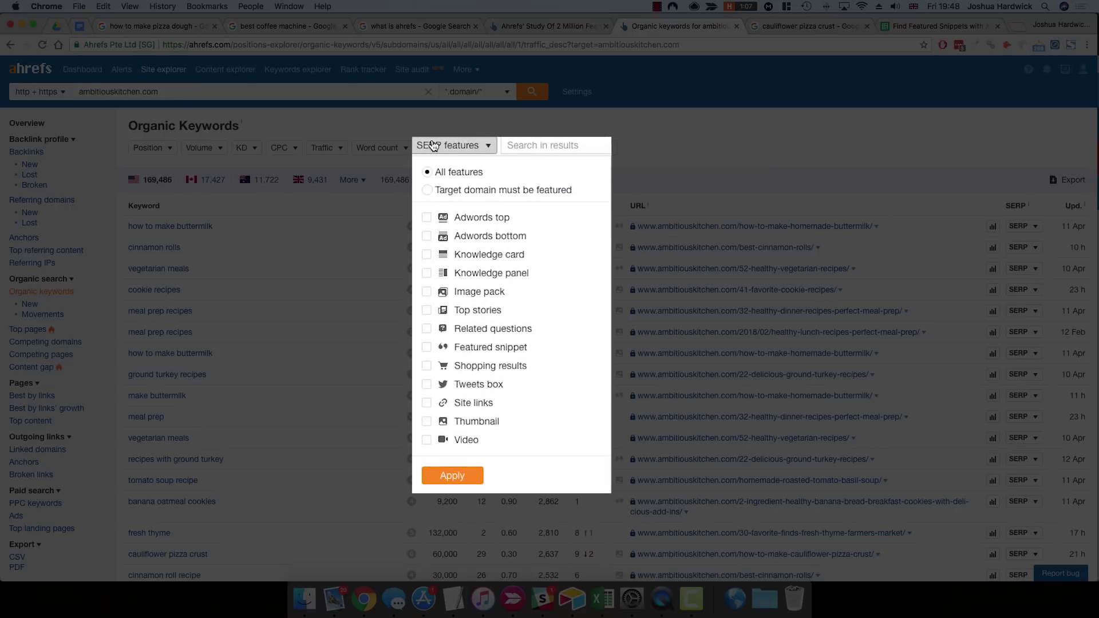
left_click(477, 348)
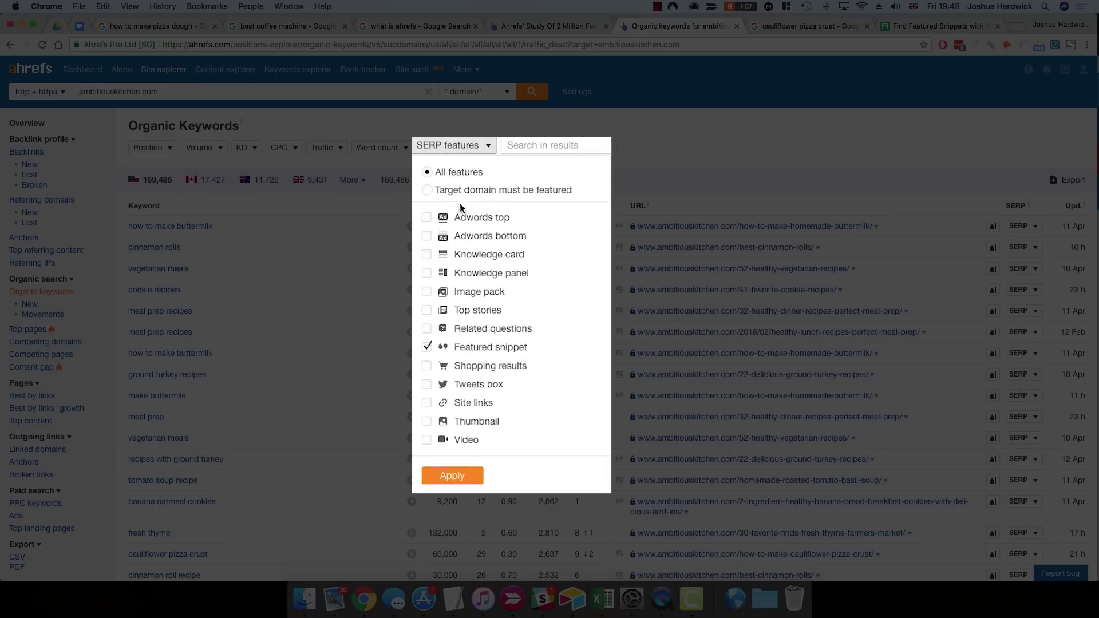
left_click(500, 191)
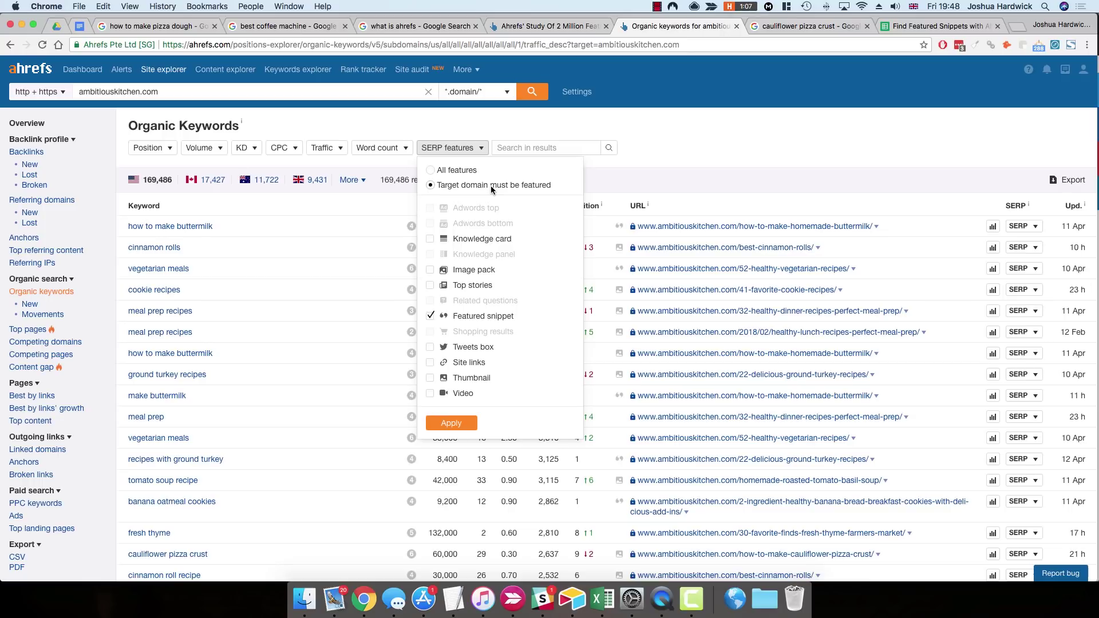
left_click(457, 425)
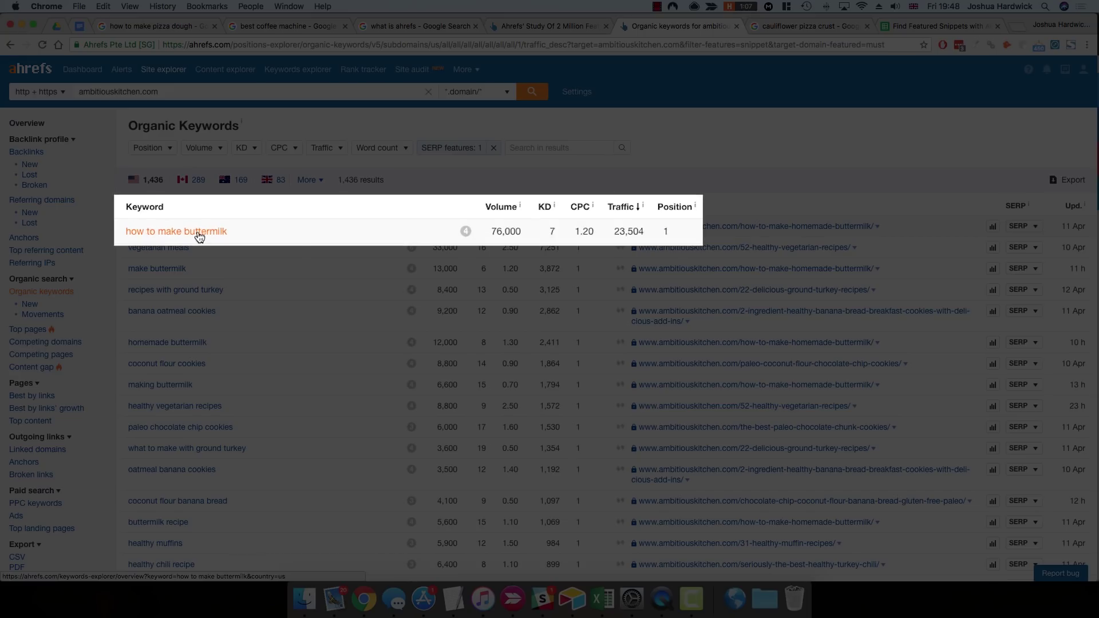
left_click_drag(489, 231, 527, 237)
Step: Search Google for 'how to make buttermilk' and identify Ambitious Kitchen as the snippet's source
right_click(190, 227)
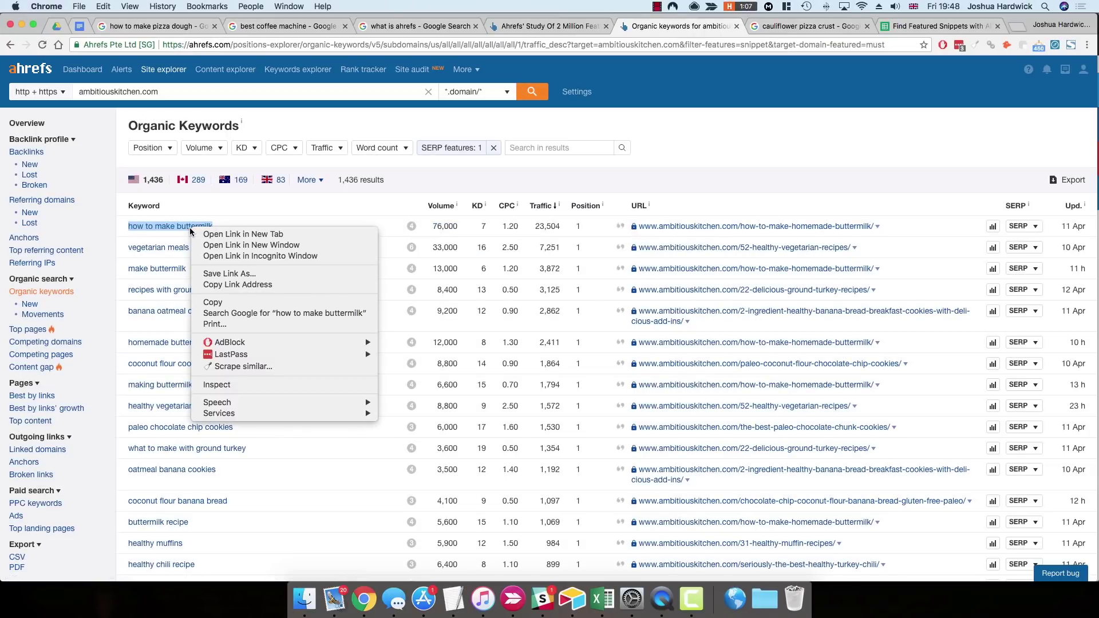
left_click(251, 313)
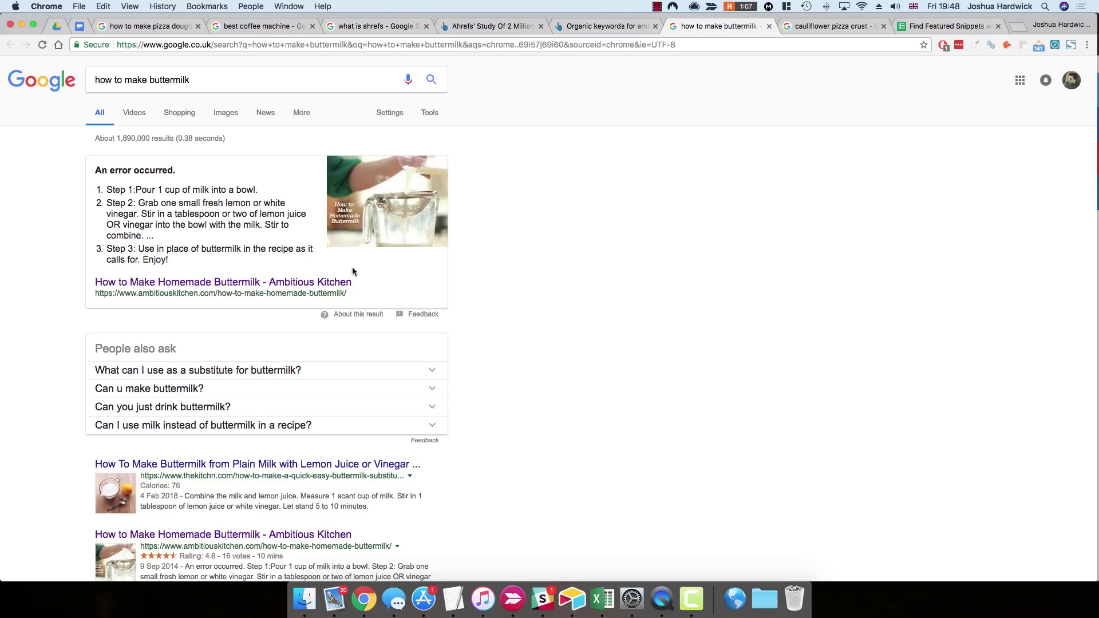
left_click_drag(138, 293, 213, 293)
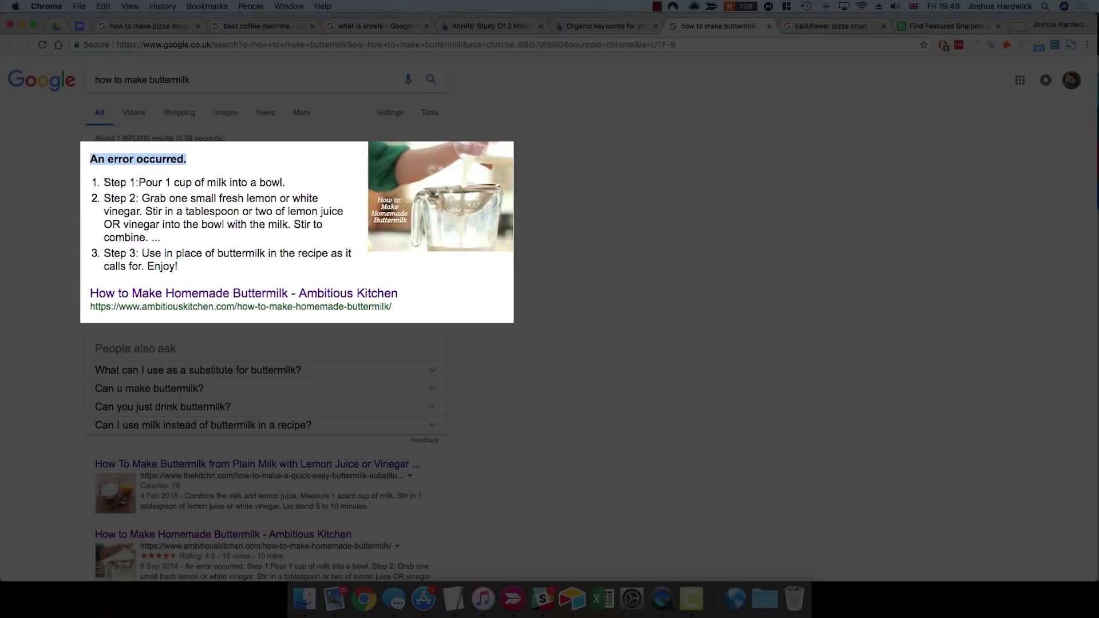
left_click_drag(104, 182, 139, 182)
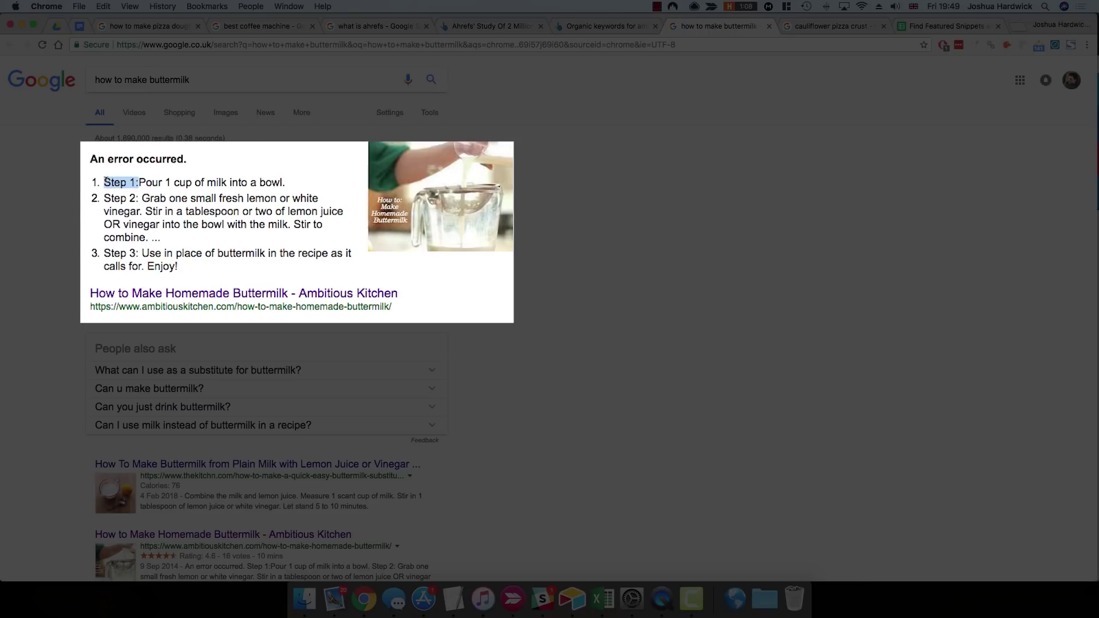
left_click(106, 190)
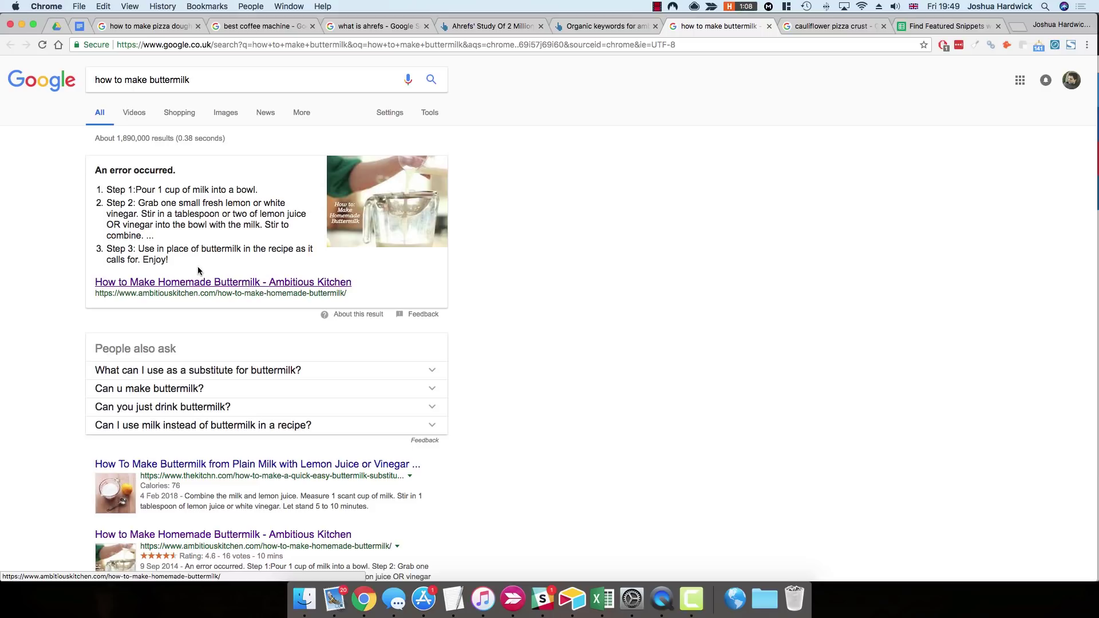
left_click_drag(106, 190, 136, 201)
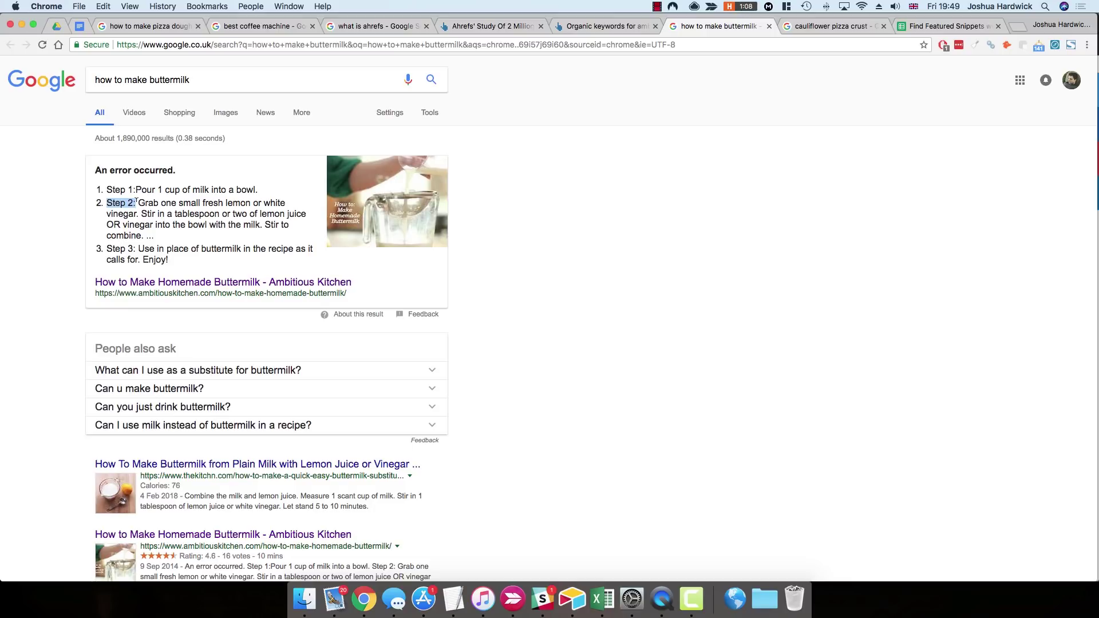
left_click_drag(141, 203, 148, 236)
left_click(154, 236)
left_click_drag(95, 171, 178, 170)
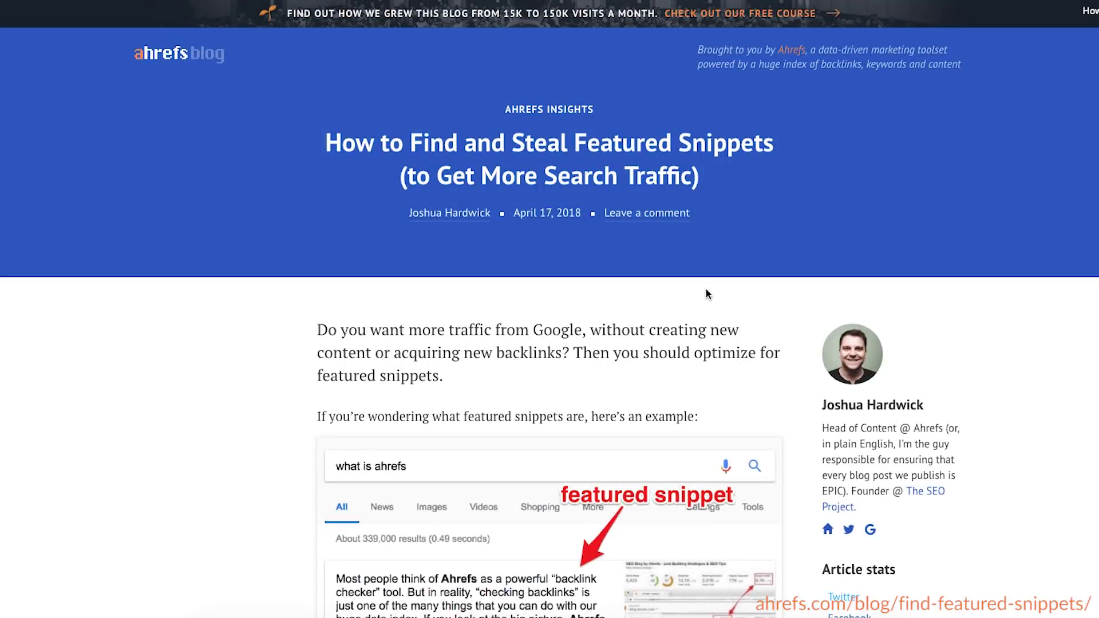
Step: Scroll the featured snippets study to the finding that 99.58% of featured pages rank top 10
scroll(706, 289, "down", 6)
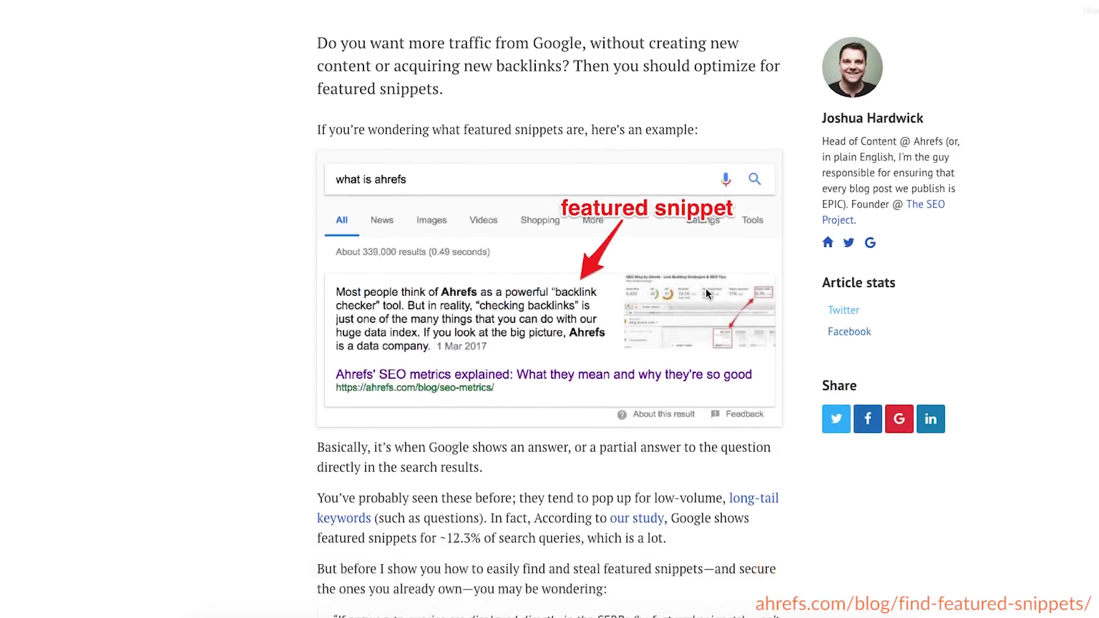
scroll(705, 288, "down", 15)
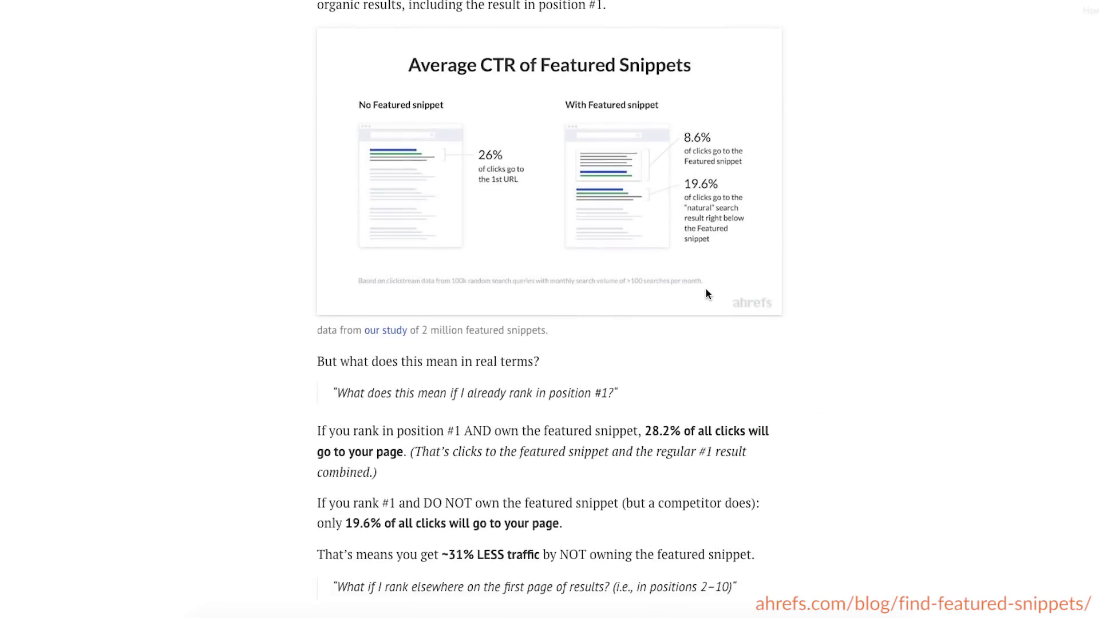
scroll(706, 294, "down", 5)
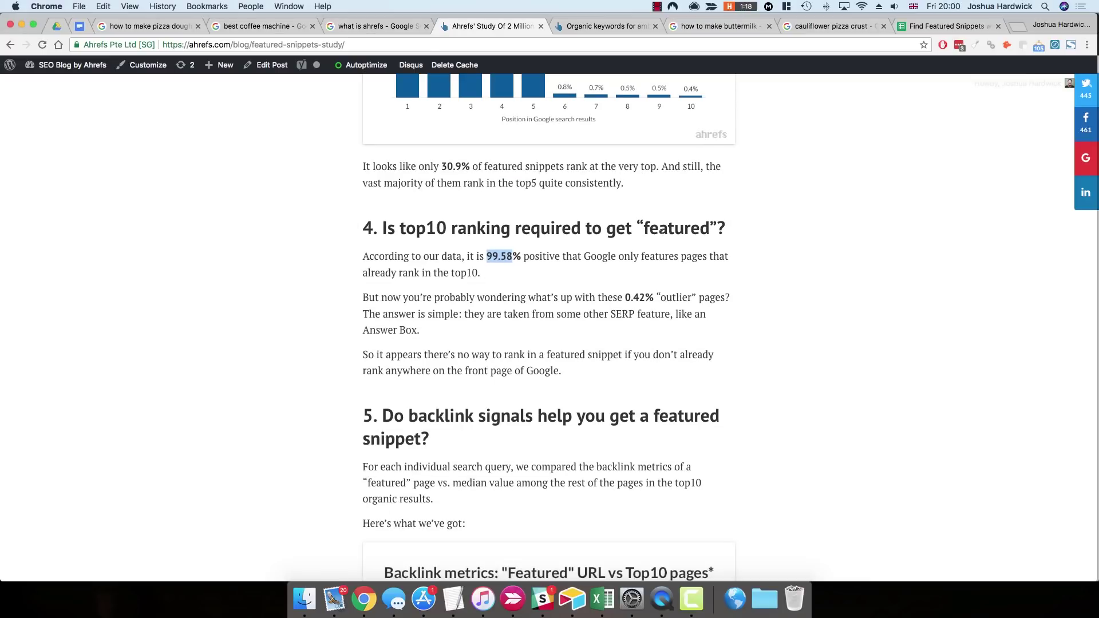
left_click(831, 26)
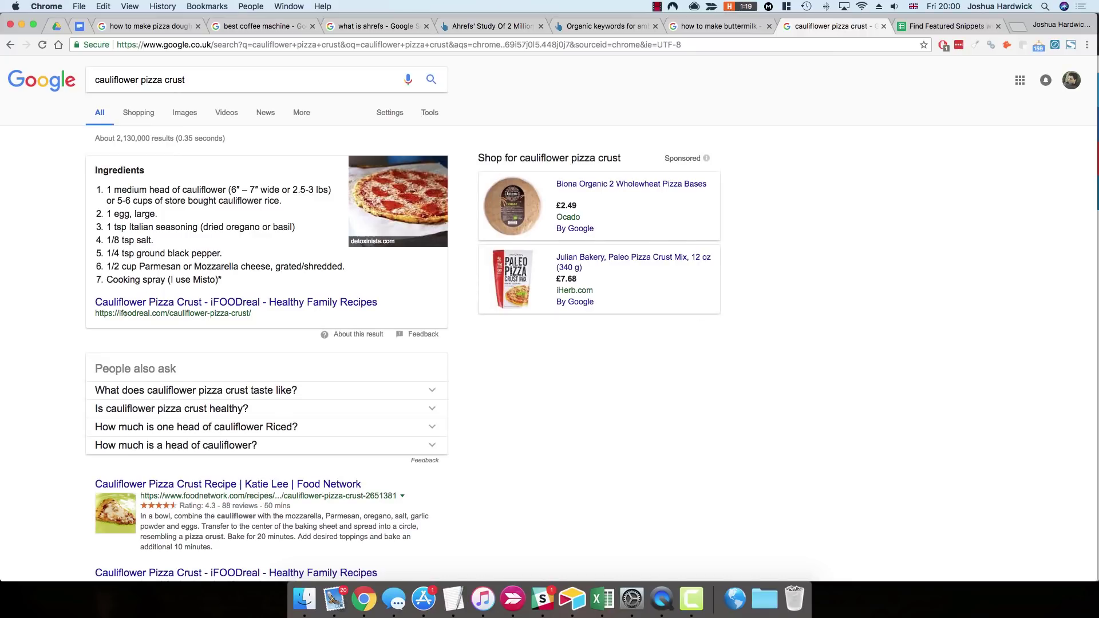
left_click_drag(119, 313, 163, 313)
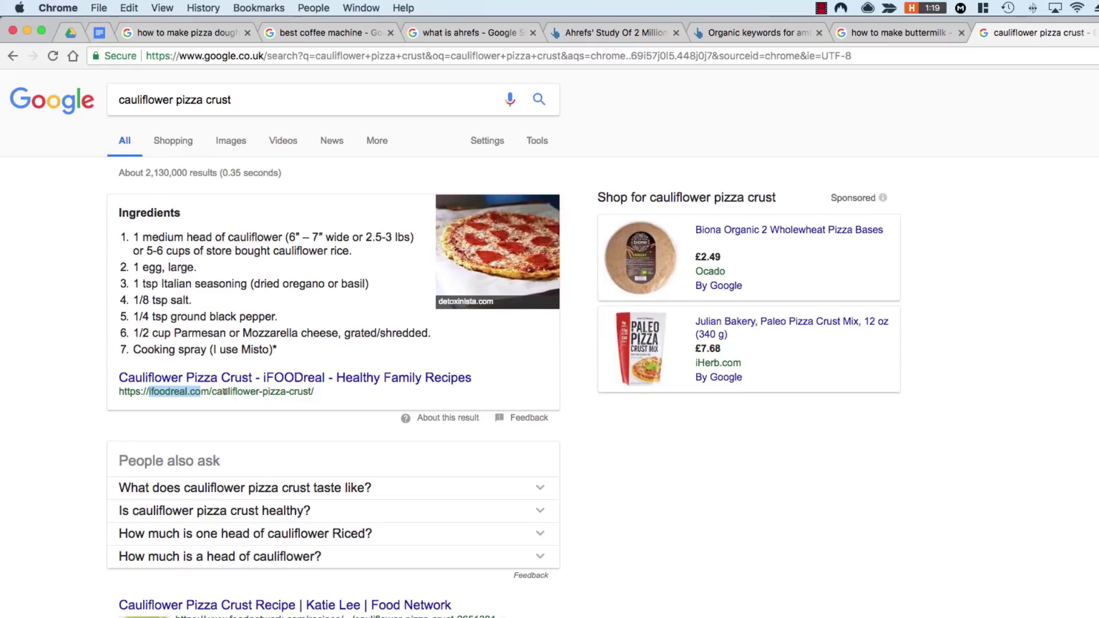
scroll(225, 391, "down", 10)
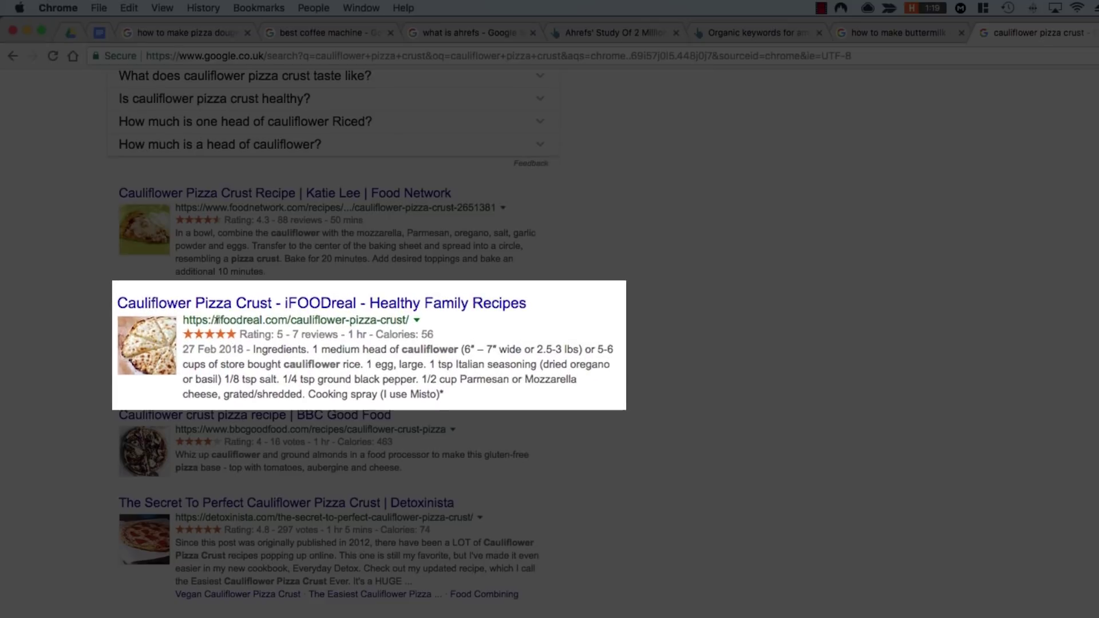
left_click_drag(216, 320, 286, 319)
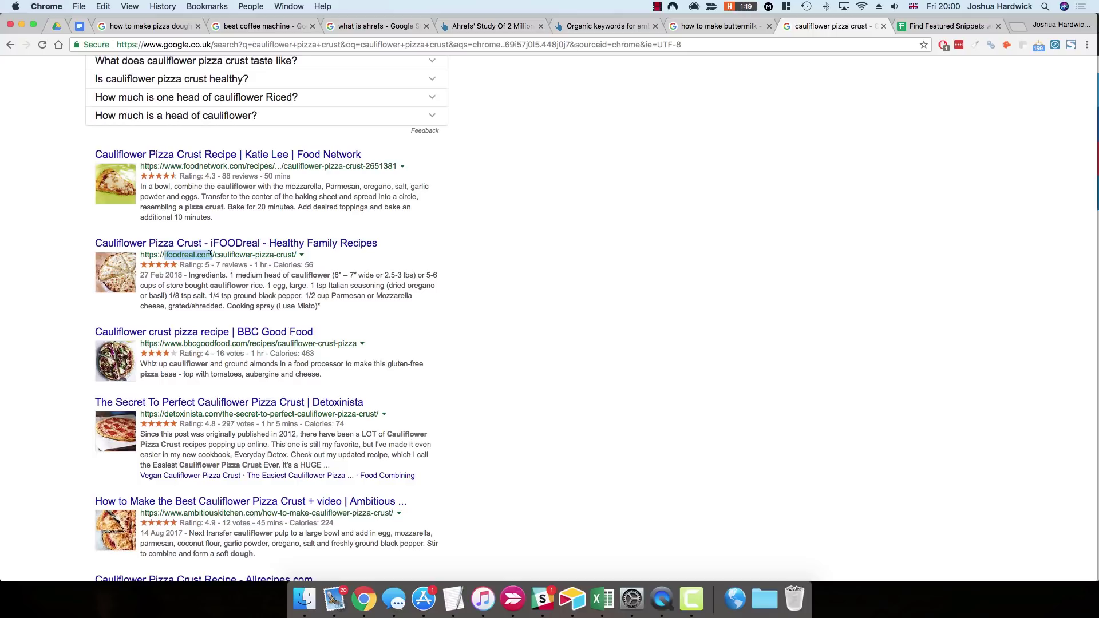
Step: Set the SERP features filter's featured-snippet ownership to All features
left_click(587, 28)
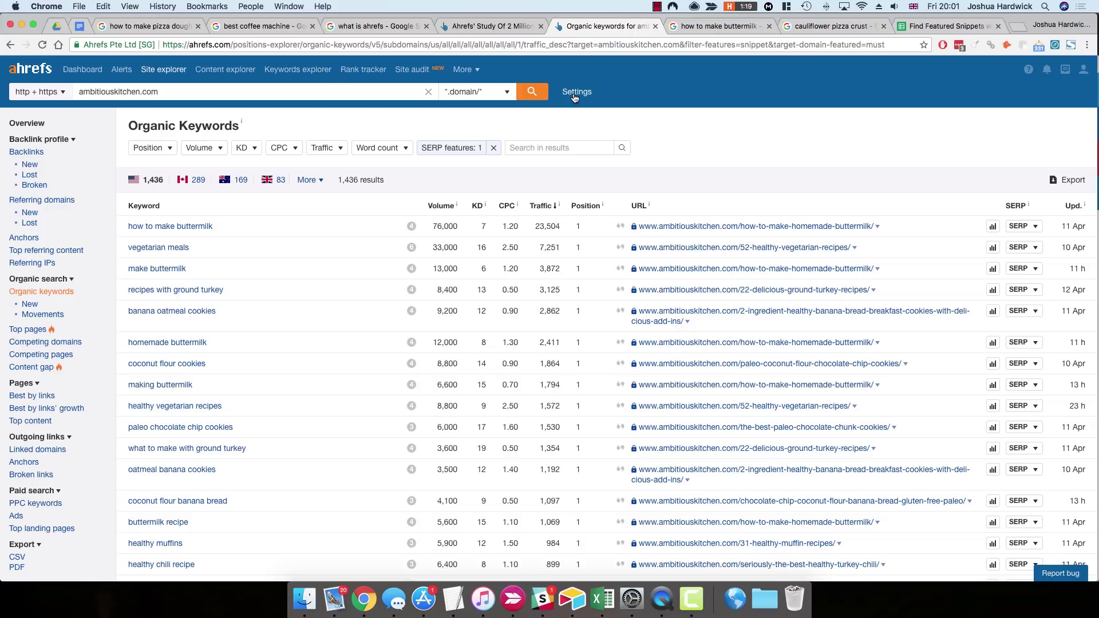
left_click(459, 150)
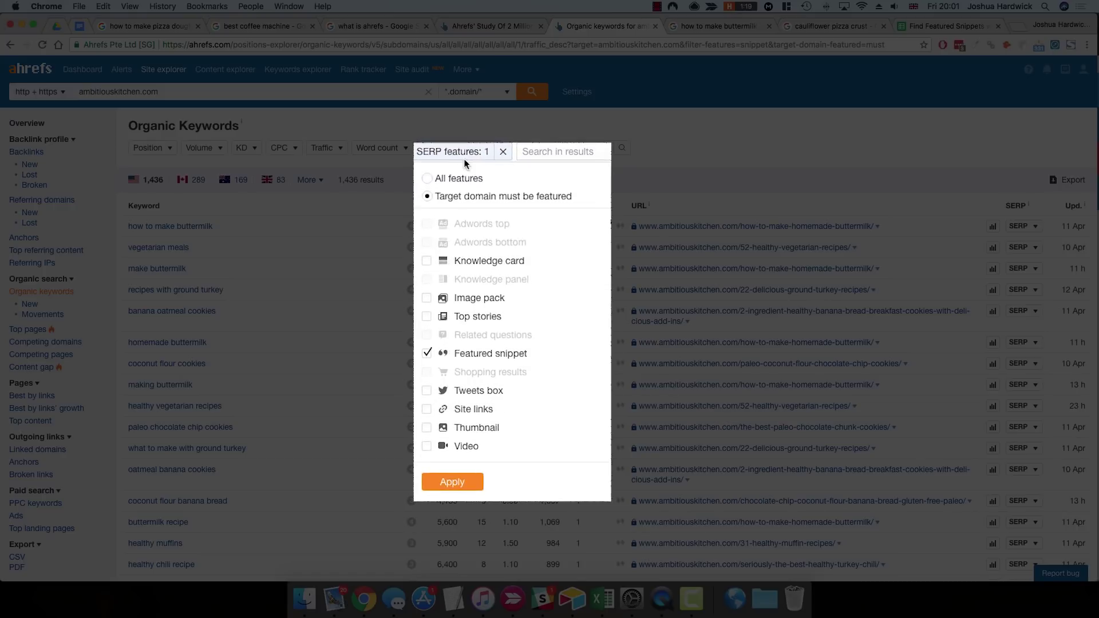
left_click(465, 180)
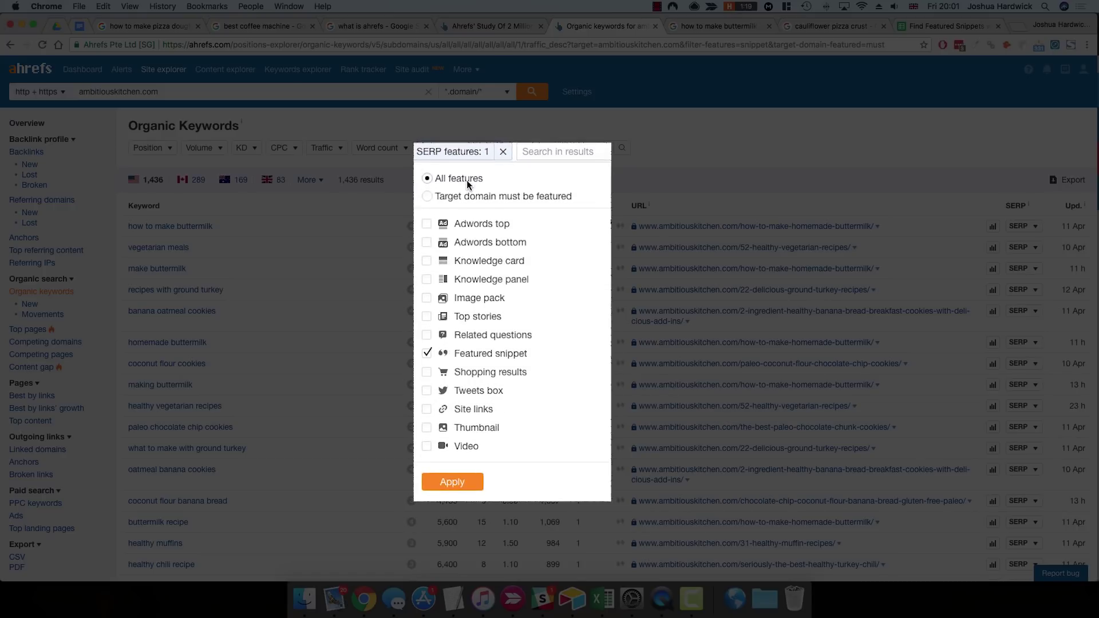
Step: Apply the any-owner snippet filter and limit ranking positions to 10 or better
left_click(455, 482)
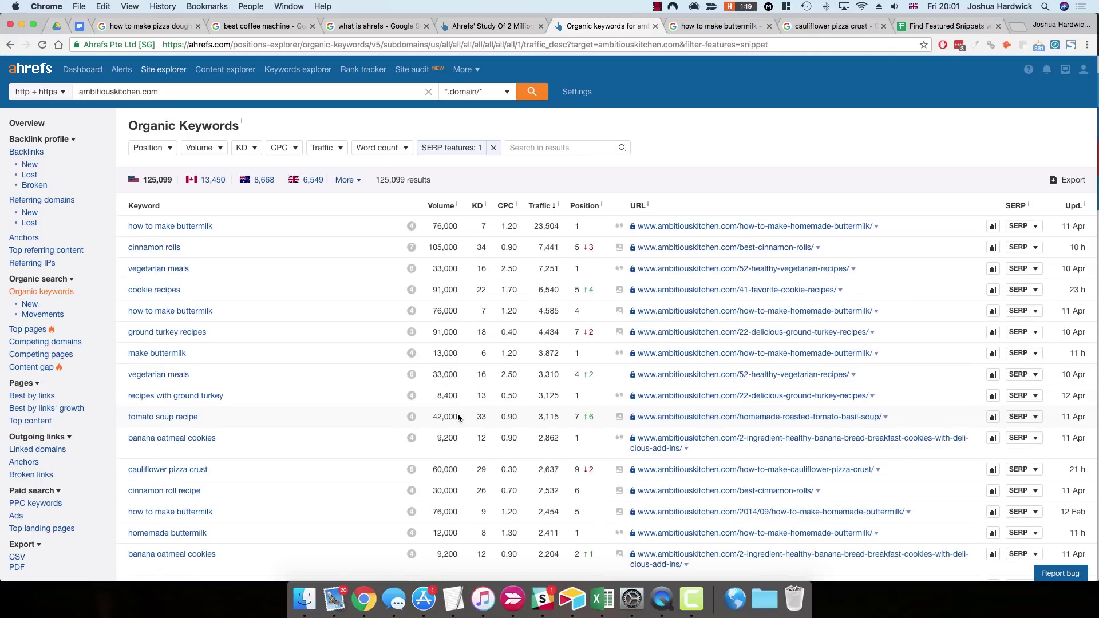
left_click(153, 147)
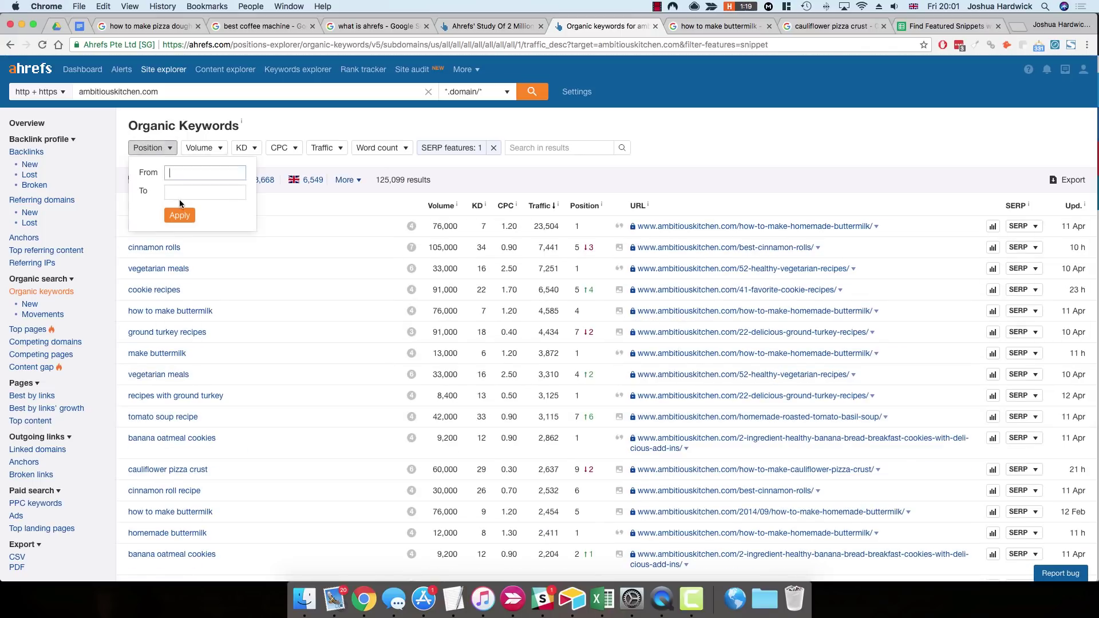
left_click(152, 148)
left_click(154, 149)
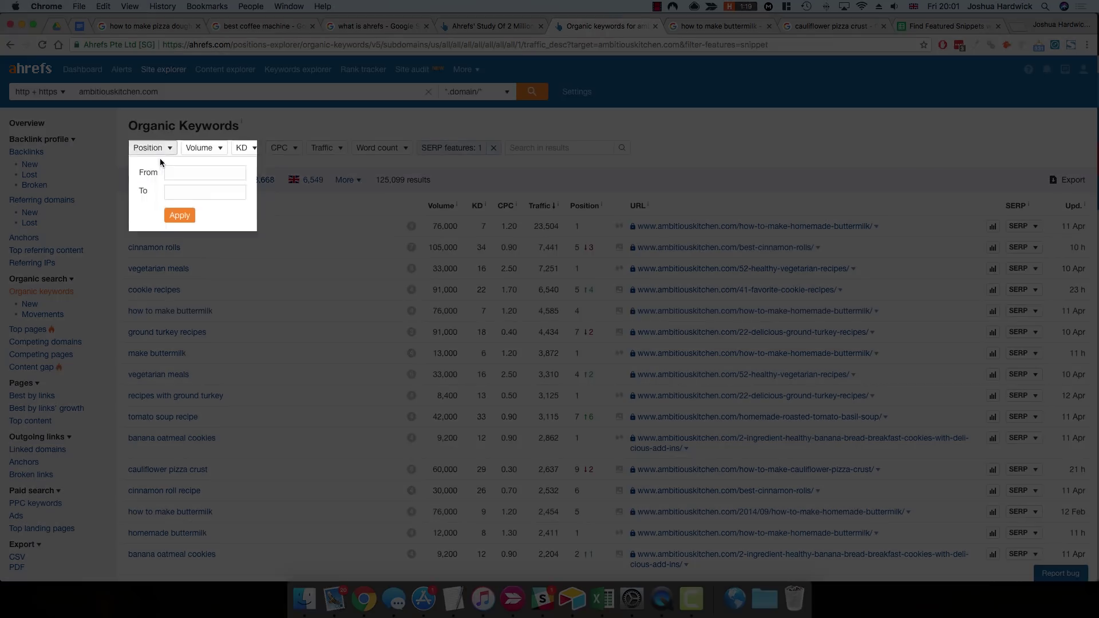
left_click(175, 195)
type("10")
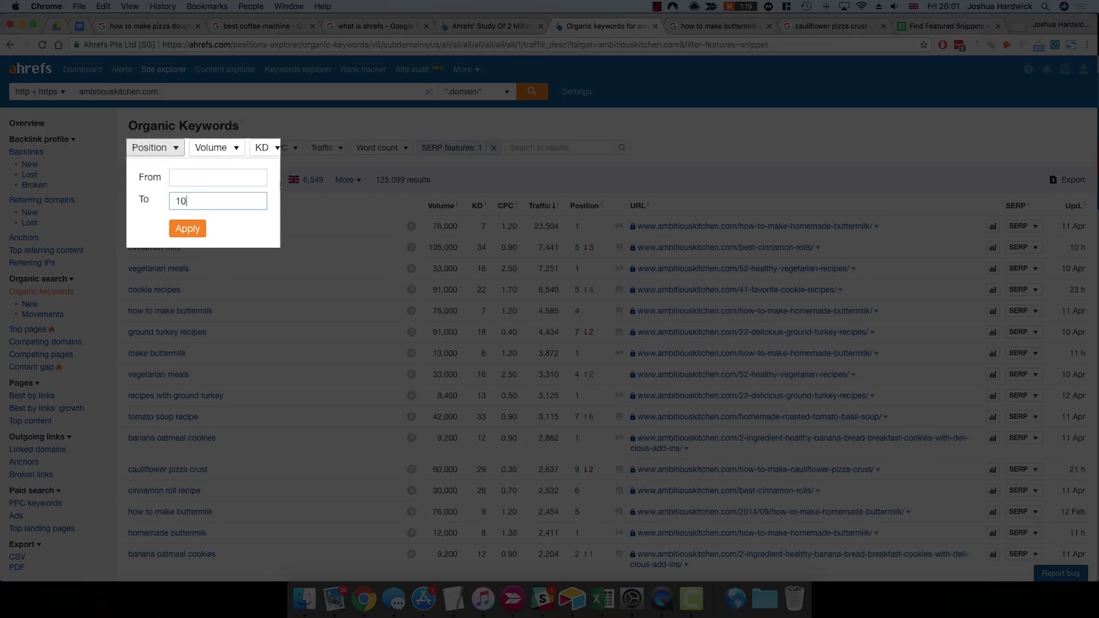
left_click(174, 229)
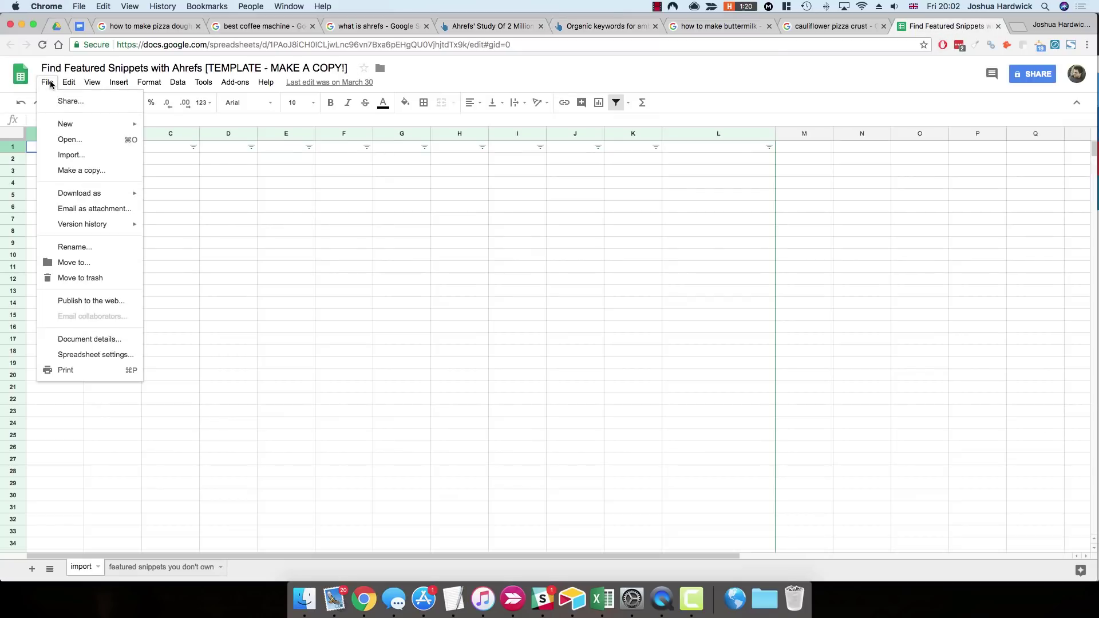
left_click(82, 170)
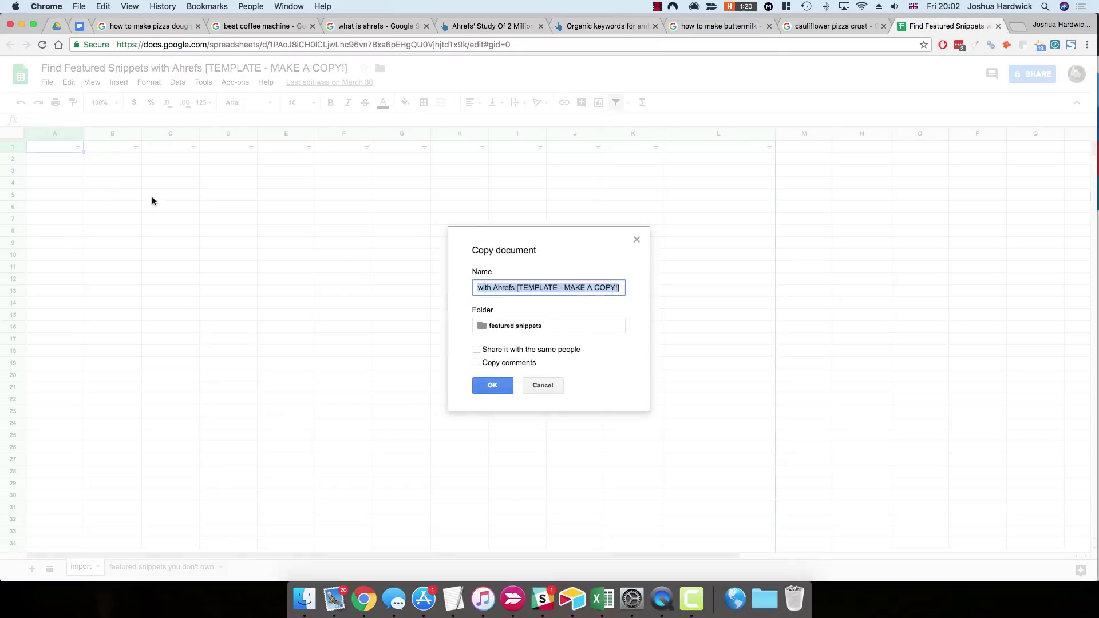
left_click(636, 242)
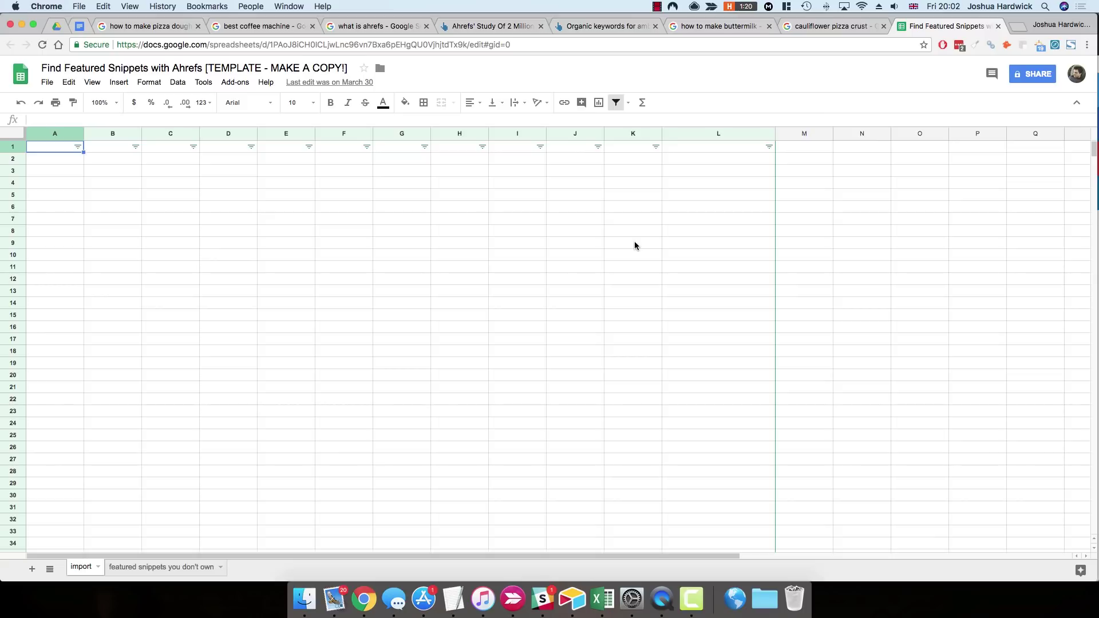
Step: Export the filtered ambitiouskitchen.com keywords as a 1,000-row quick-export CSV
left_click(611, 31)
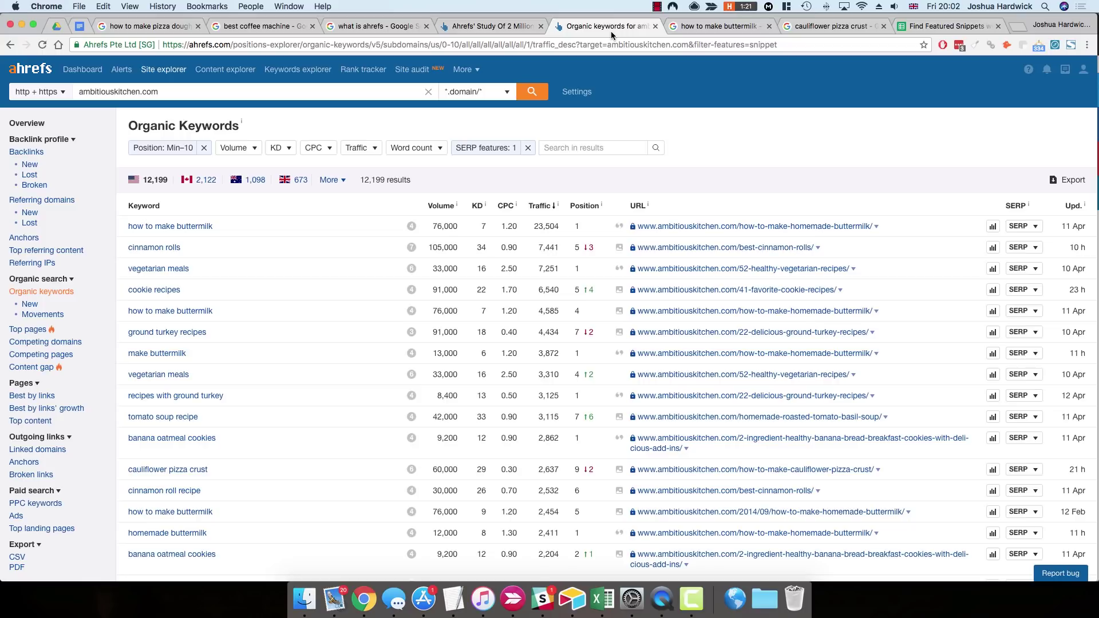
left_click(1066, 180)
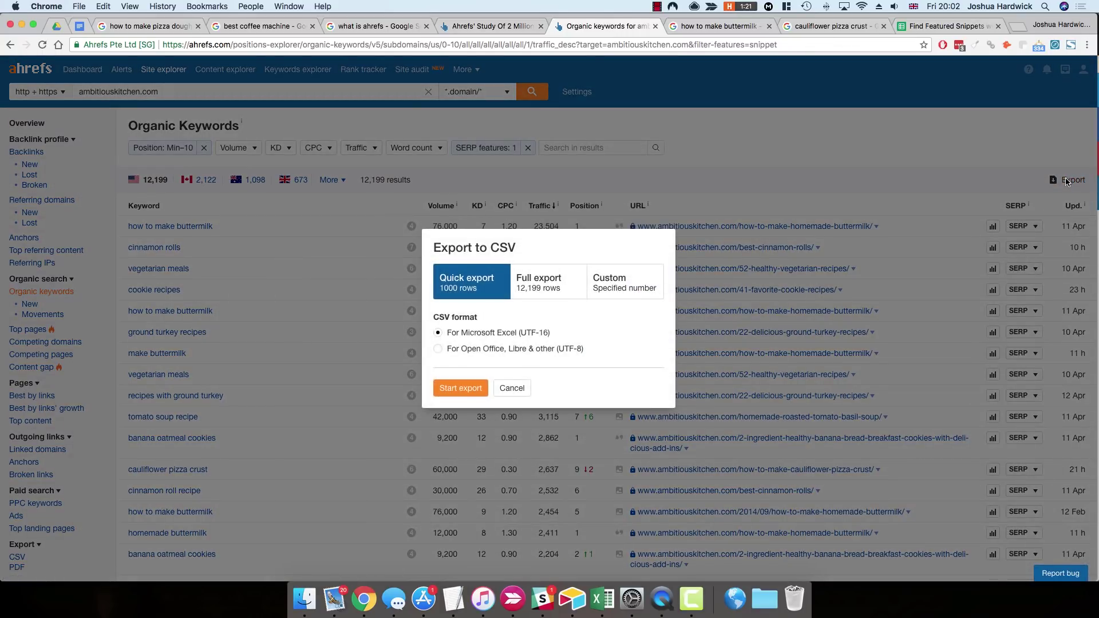
left_click(537, 297)
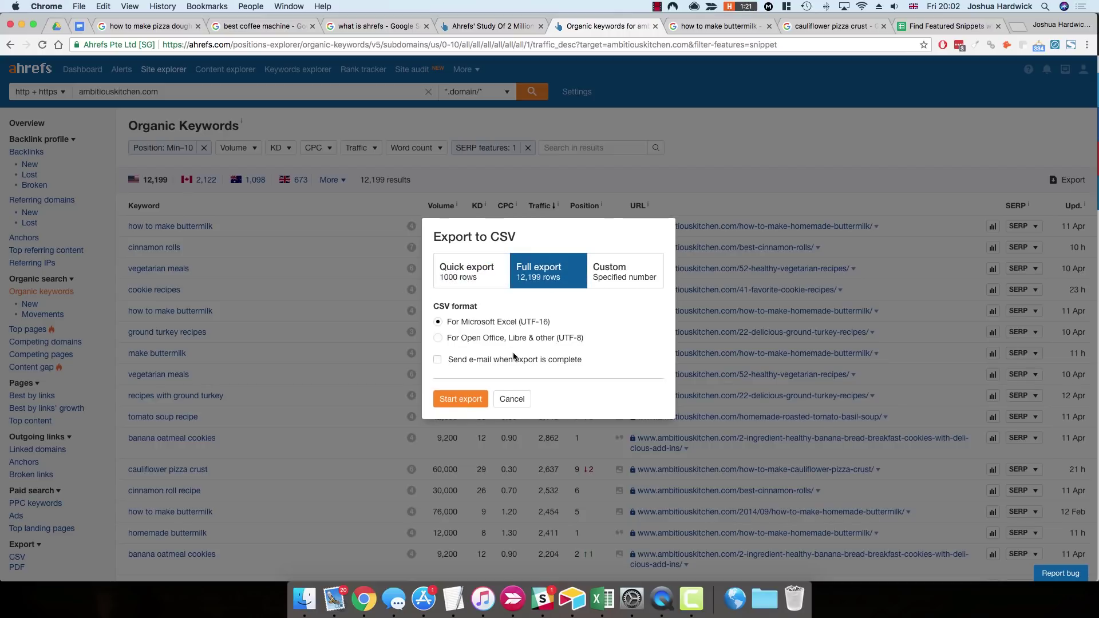
left_click(479, 281)
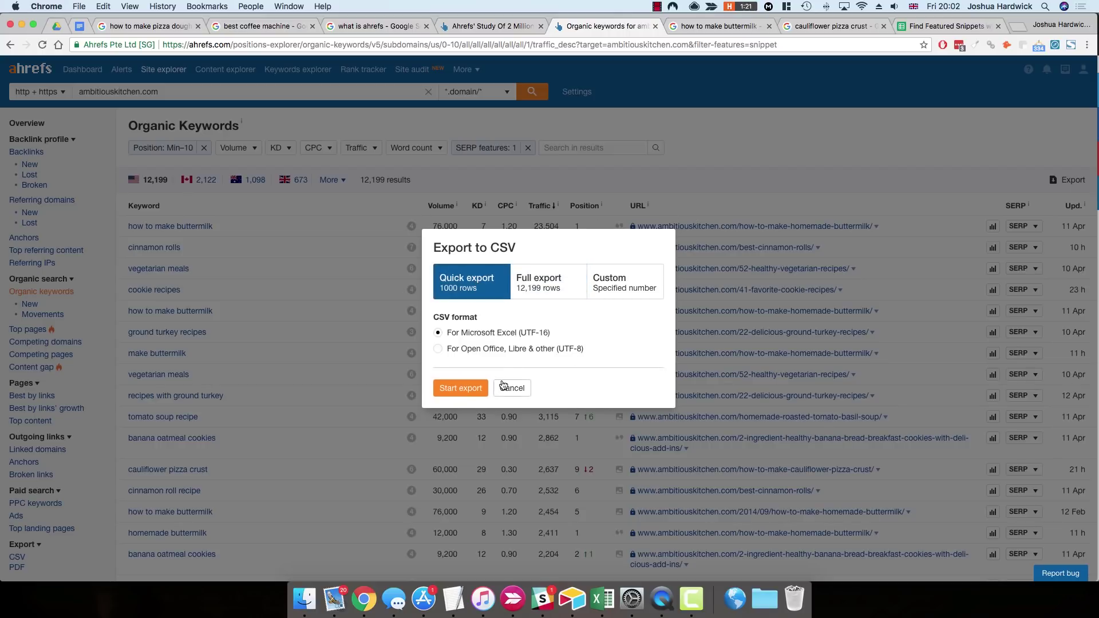
left_click(467, 390)
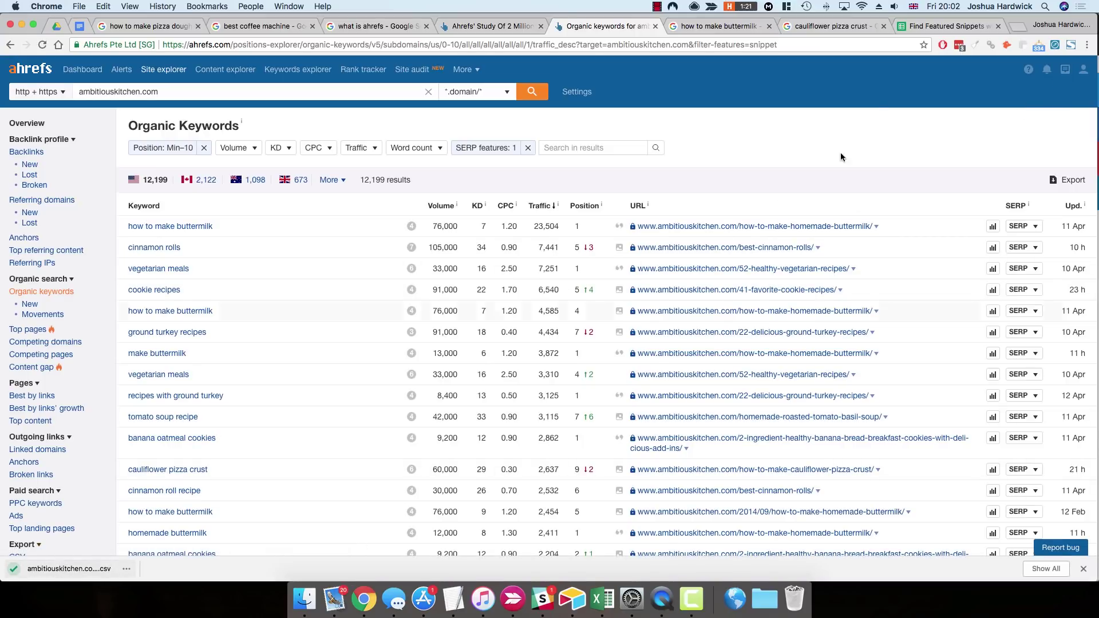
Step: Upload the downloaded keyword CSV via File > Import and append it to the template's import sheet
left_click(916, 28)
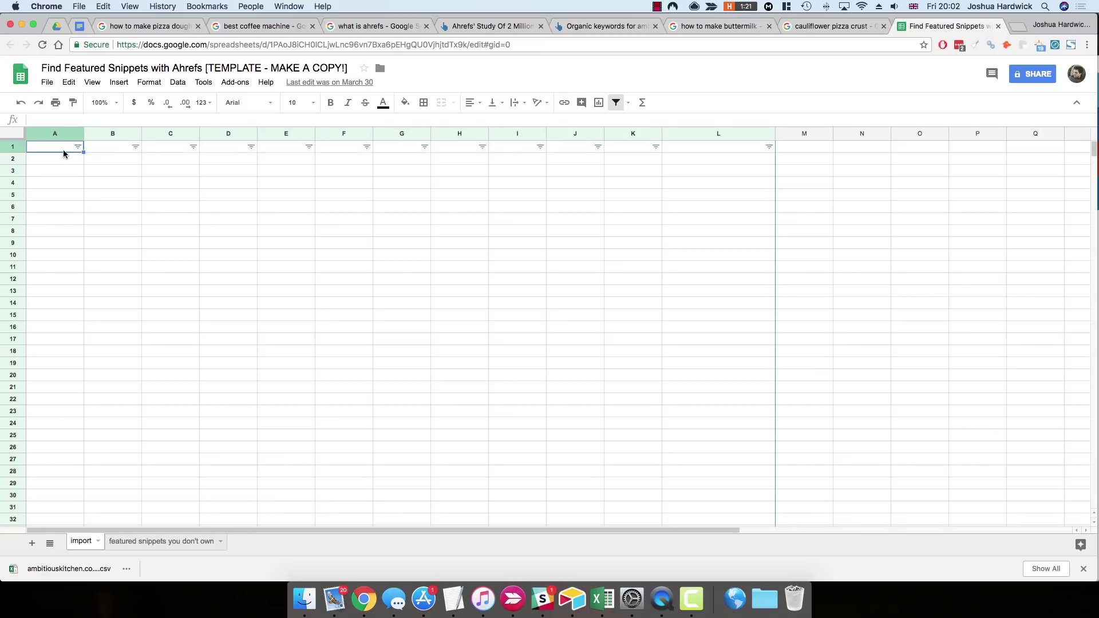
left_click(47, 82)
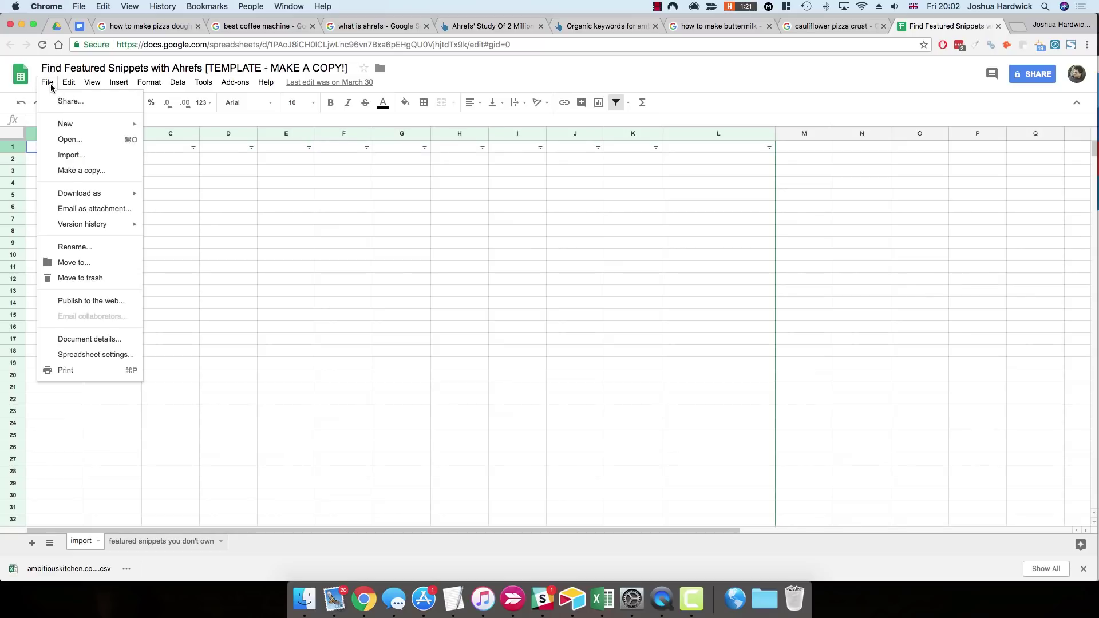
left_click(83, 537)
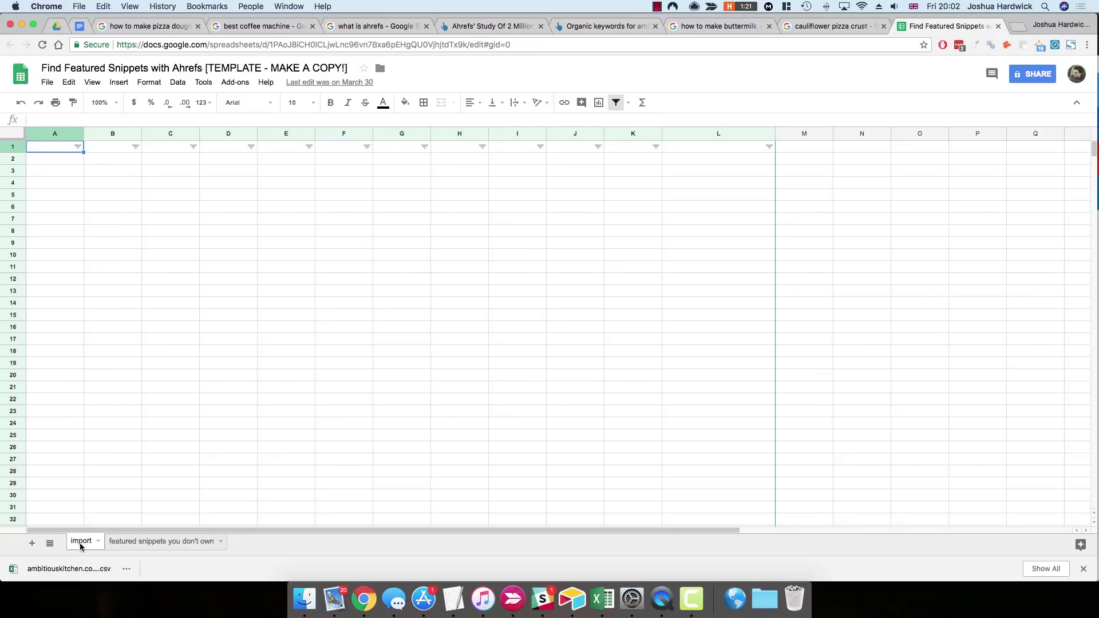
left_click(47, 83)
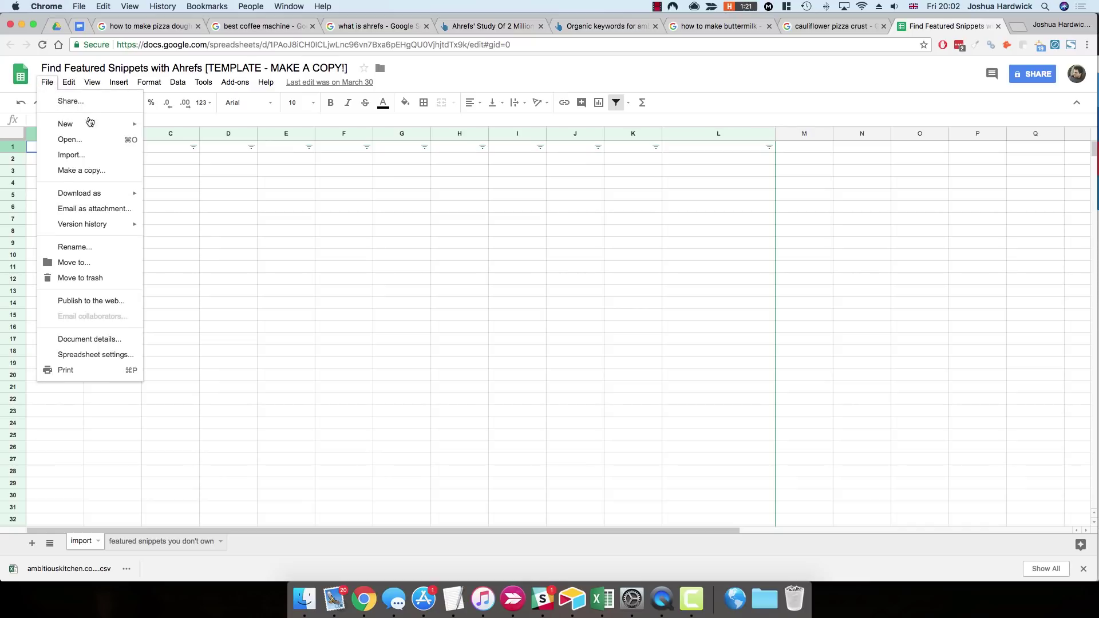
left_click(75, 145)
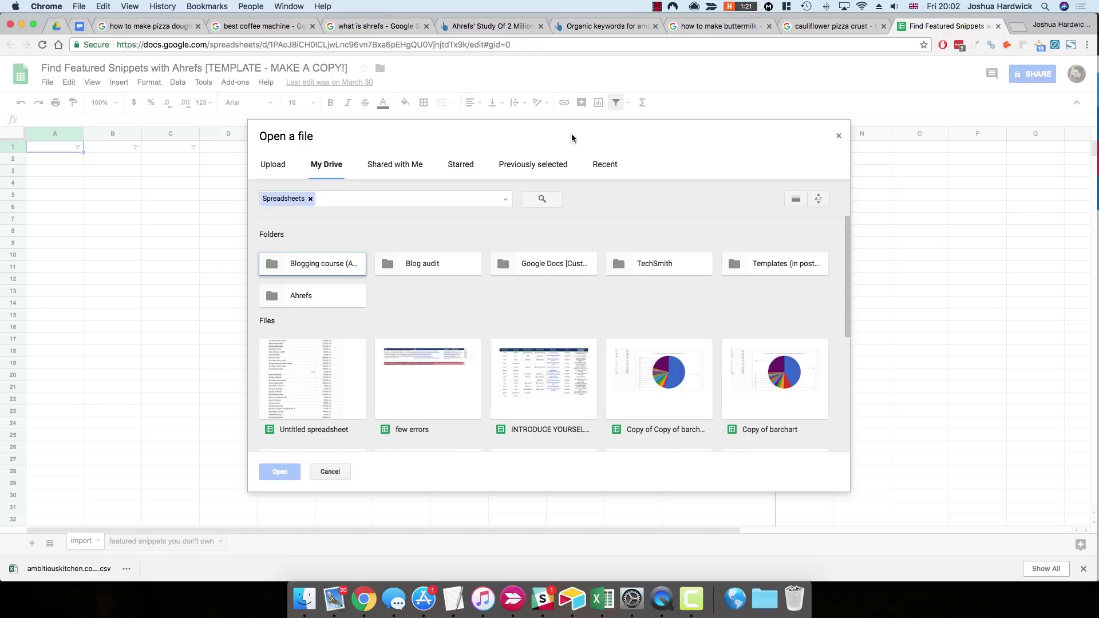
key("Escape")
left_click(47, 82)
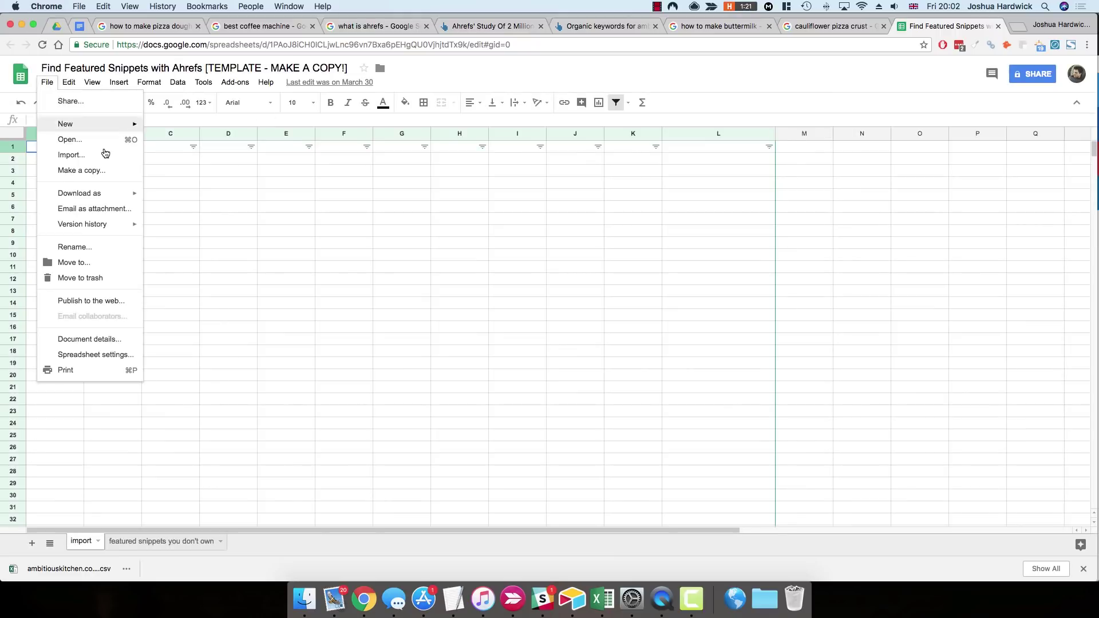
left_click(74, 154)
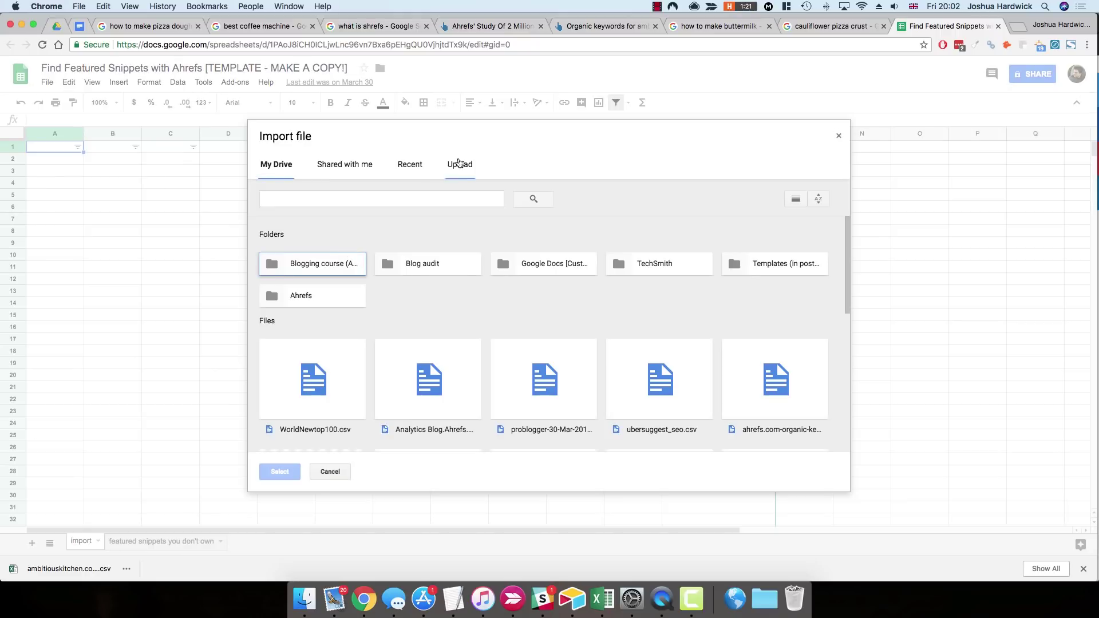
left_click(459, 165)
left_click_drag(75, 565, 476, 371)
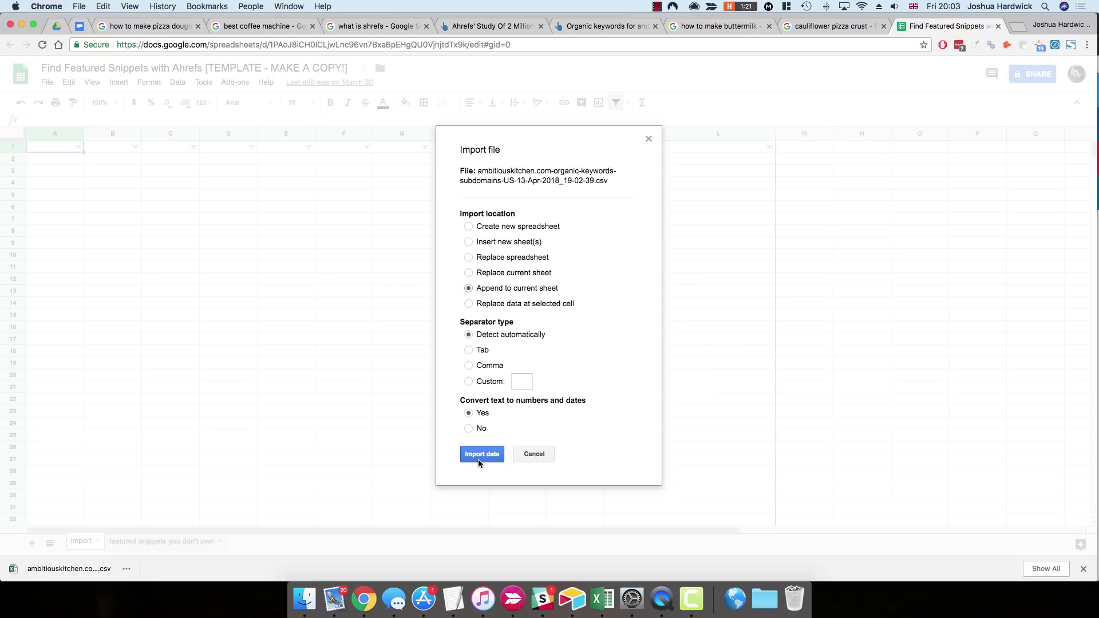
left_click(480, 458)
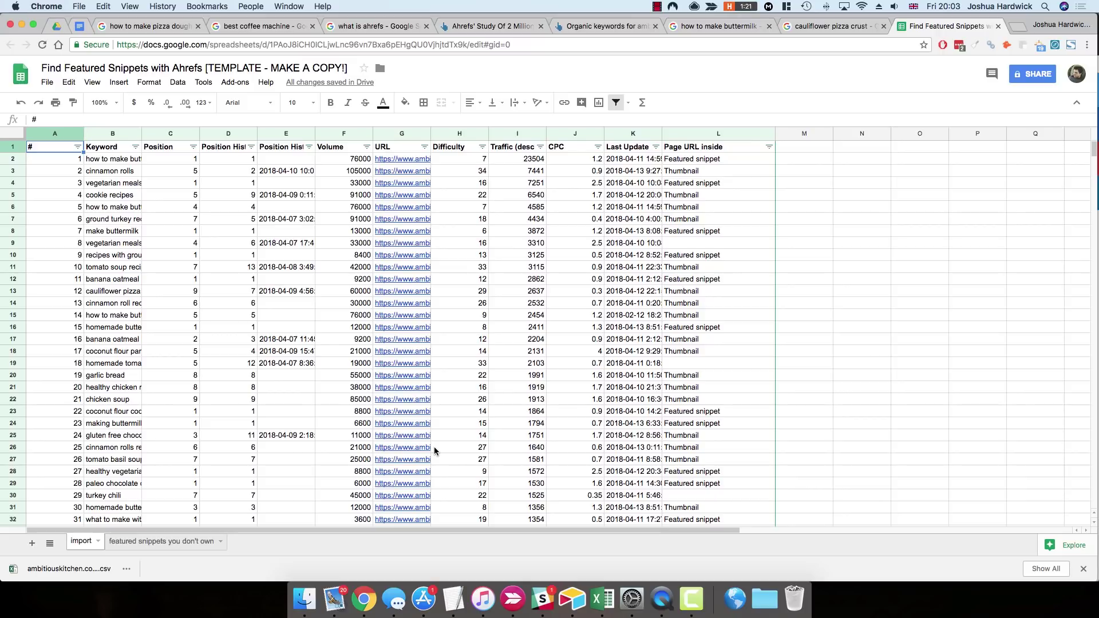
Step: Show the 'featured snippets you don't own' sheet and select its keywords in column A
left_click(180, 548)
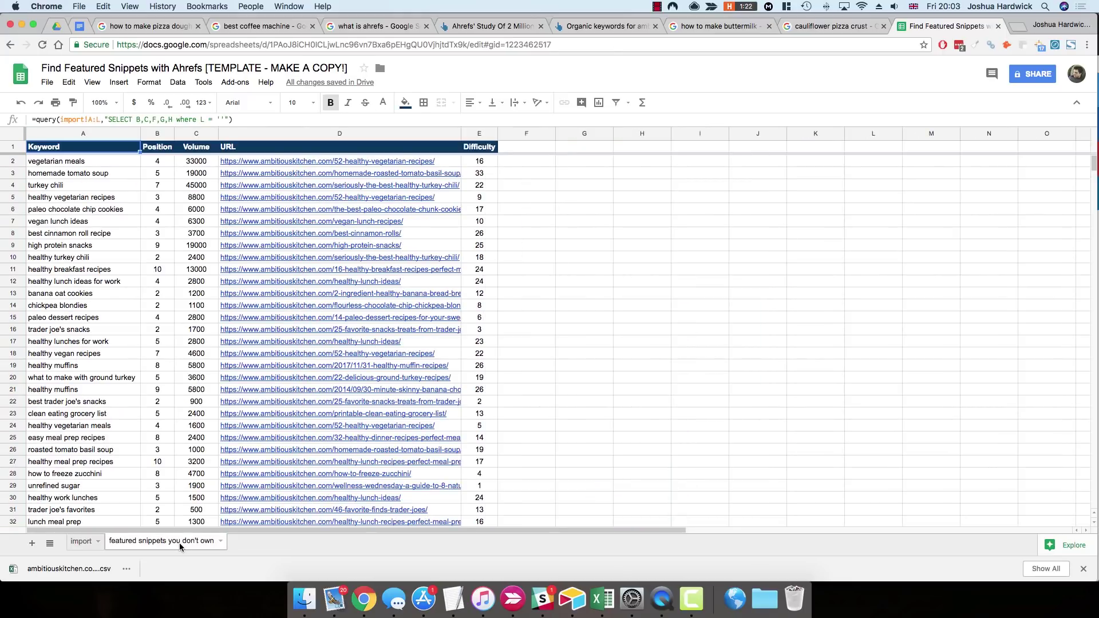
left_click(83, 543)
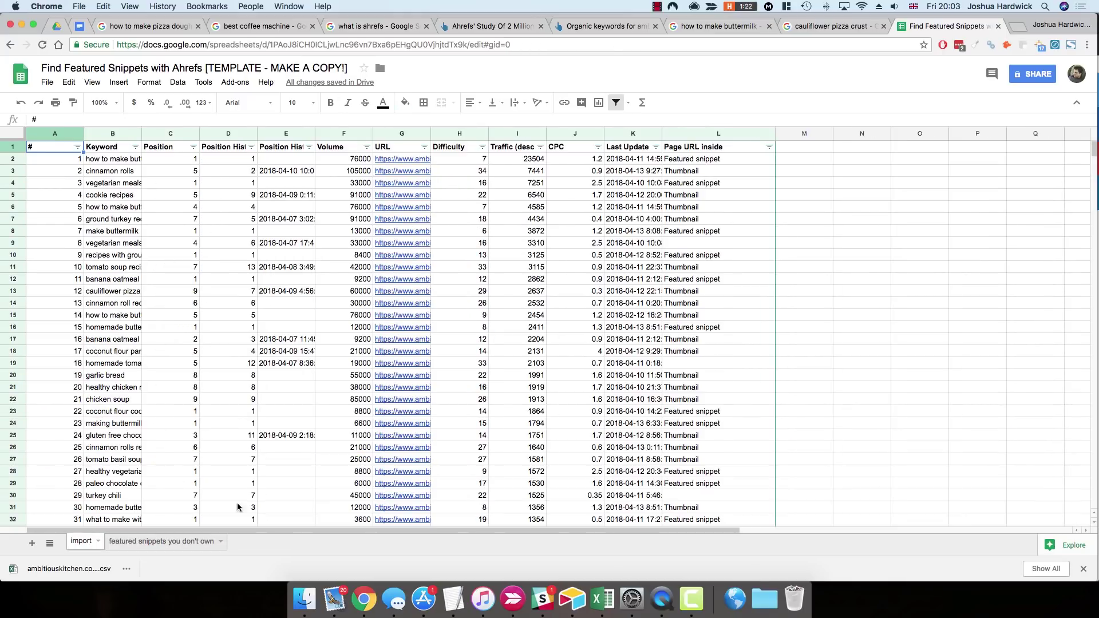
left_click(184, 539)
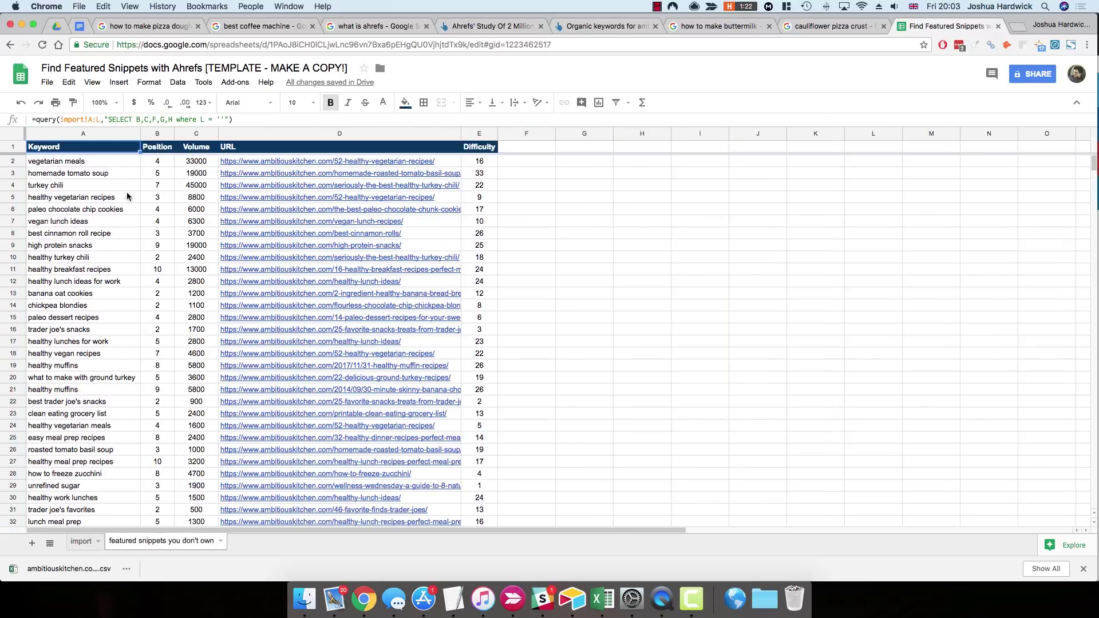
left_click_drag(109, 166, 109, 428)
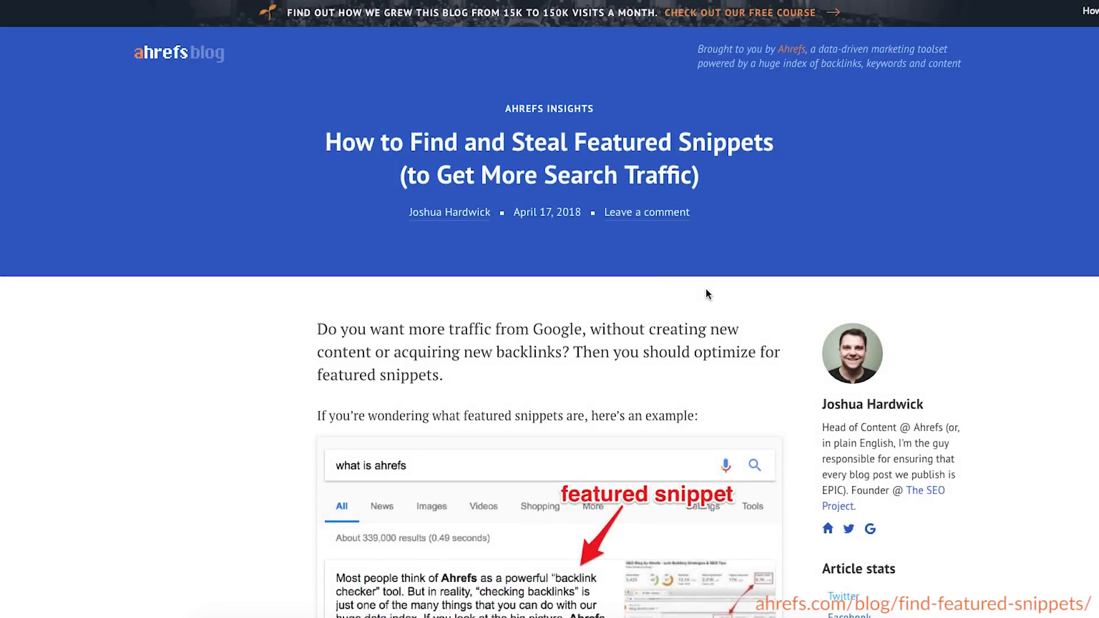
scroll(705, 288, "down", 5)
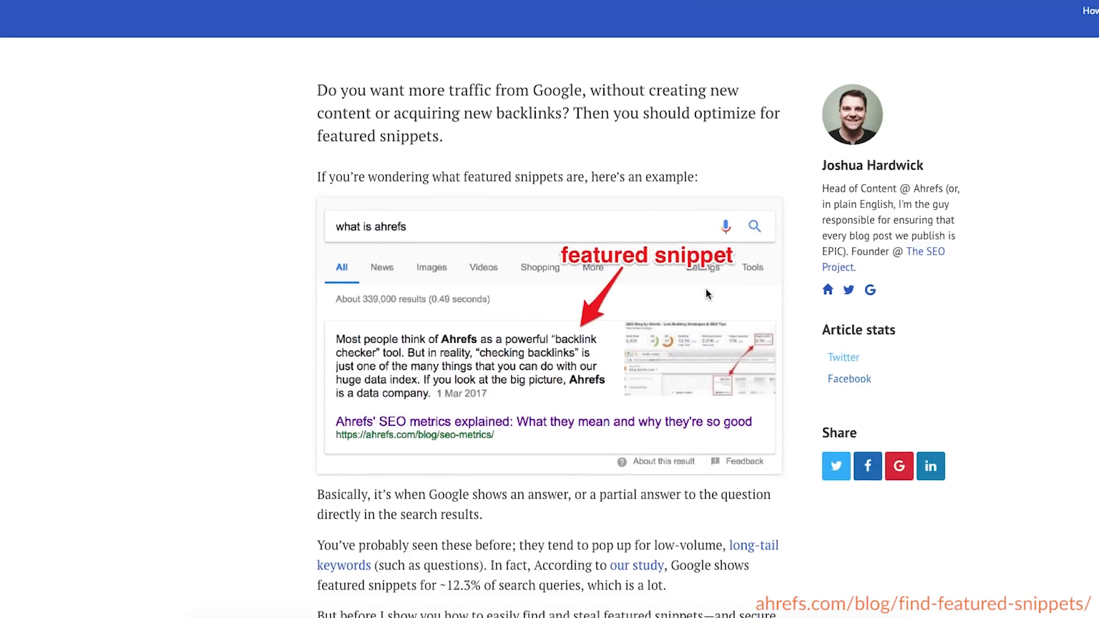
scroll(706, 288, "down", 12)
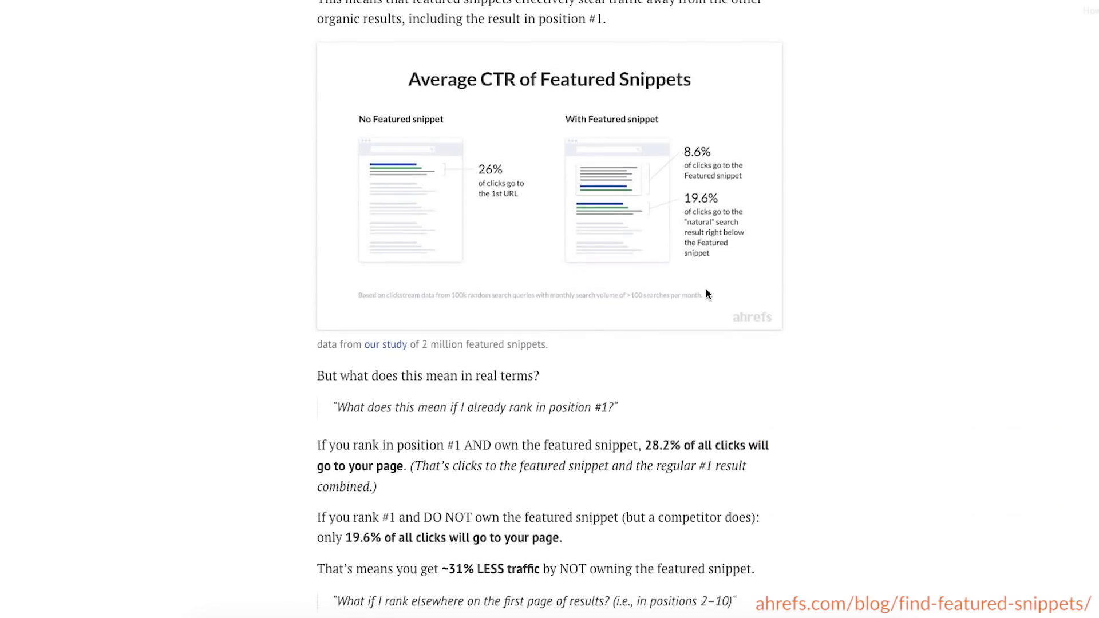
scroll(705, 291, "down", 18)
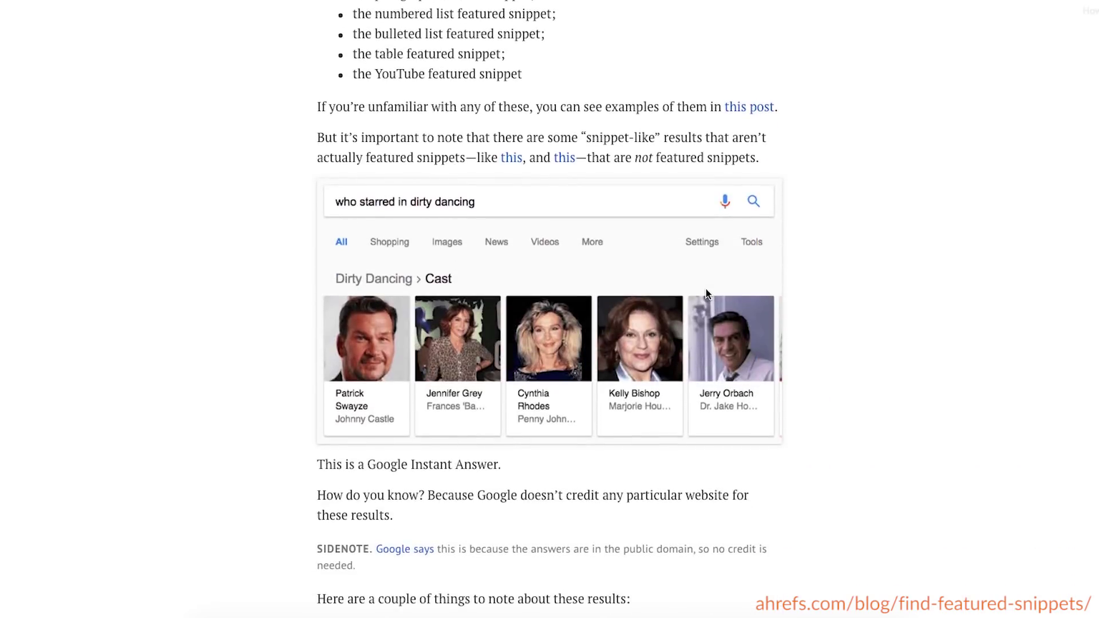
scroll(705, 289, "down", 10)
scroll(705, 289, "up", 20)
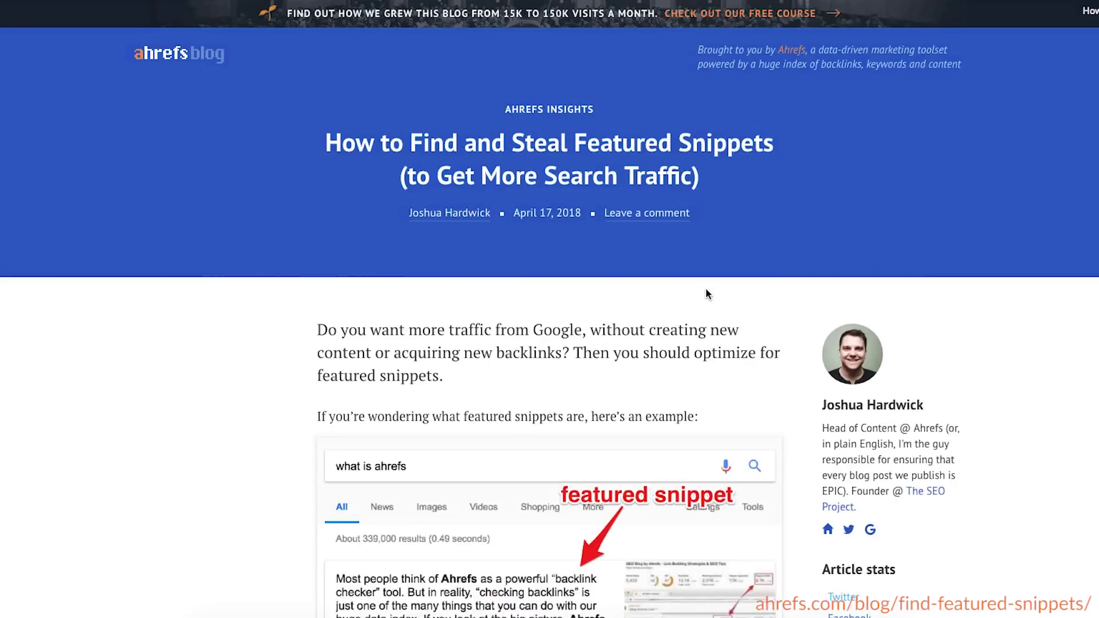
scroll(706, 294, "down", 1)
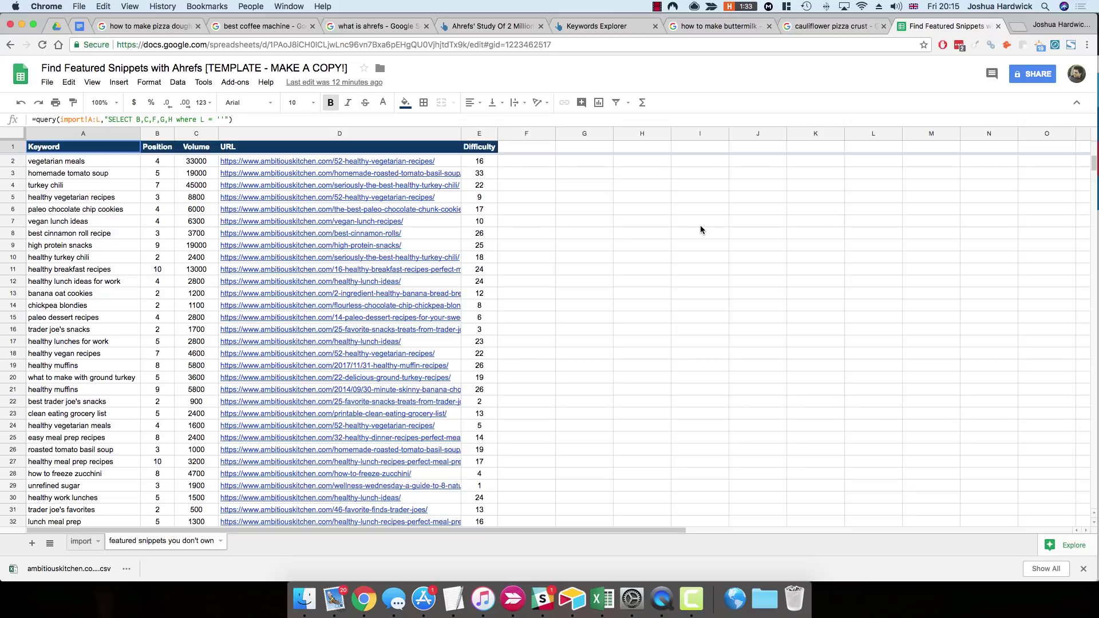
Step: Run a Keywords Explorer search for 'vegan'
left_click(597, 26)
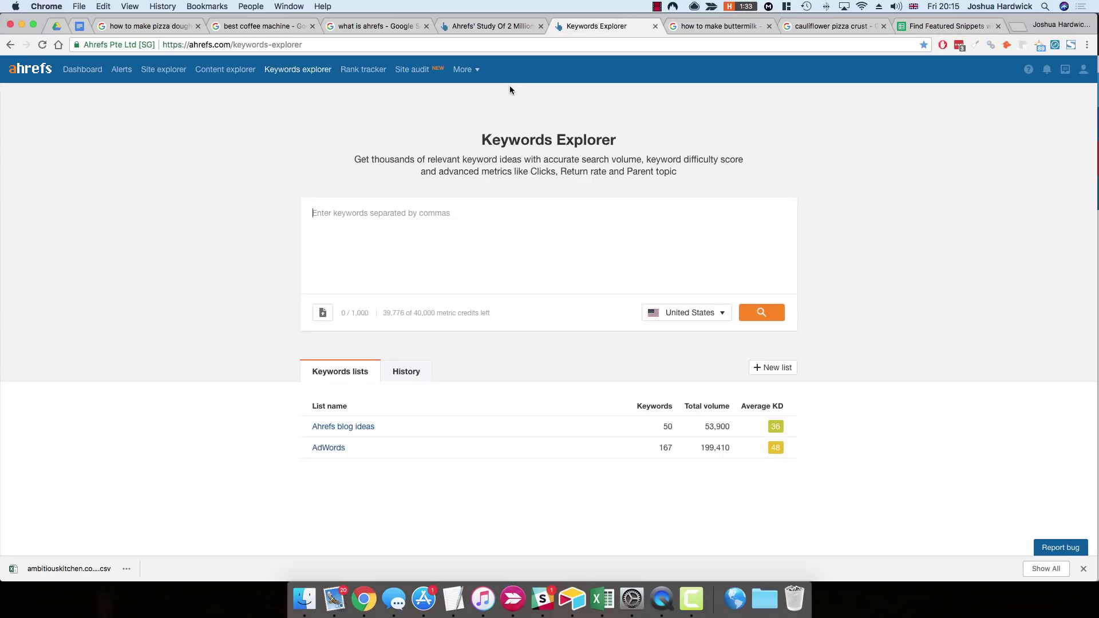
type("ve")
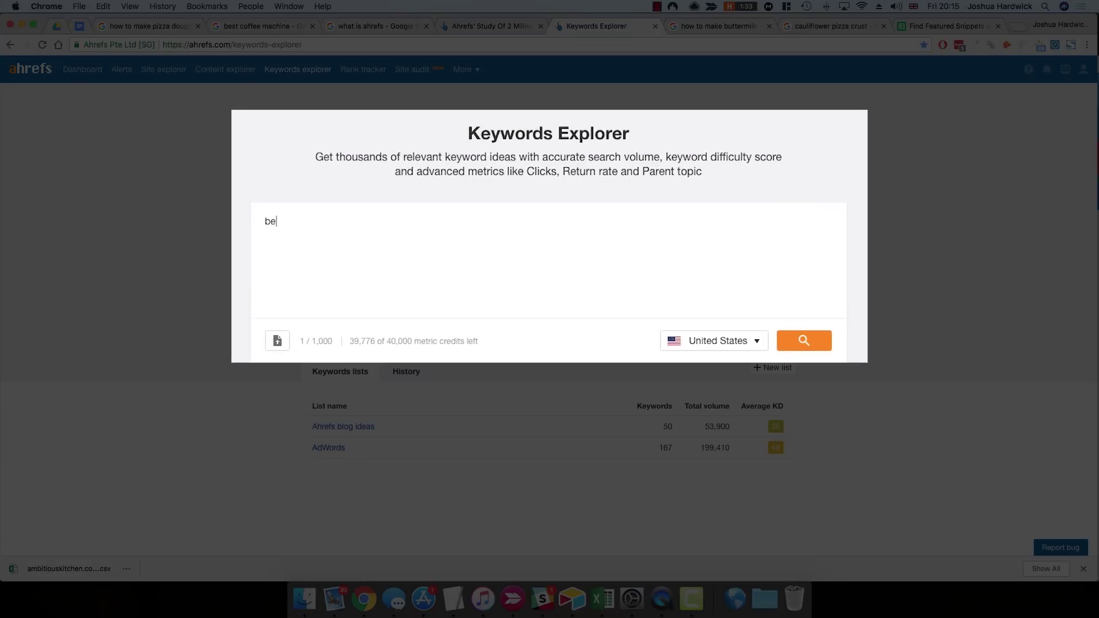
key("BackSpace")
type("eg")
key("BackSpace")
type("gan,")
left_click(824, 344)
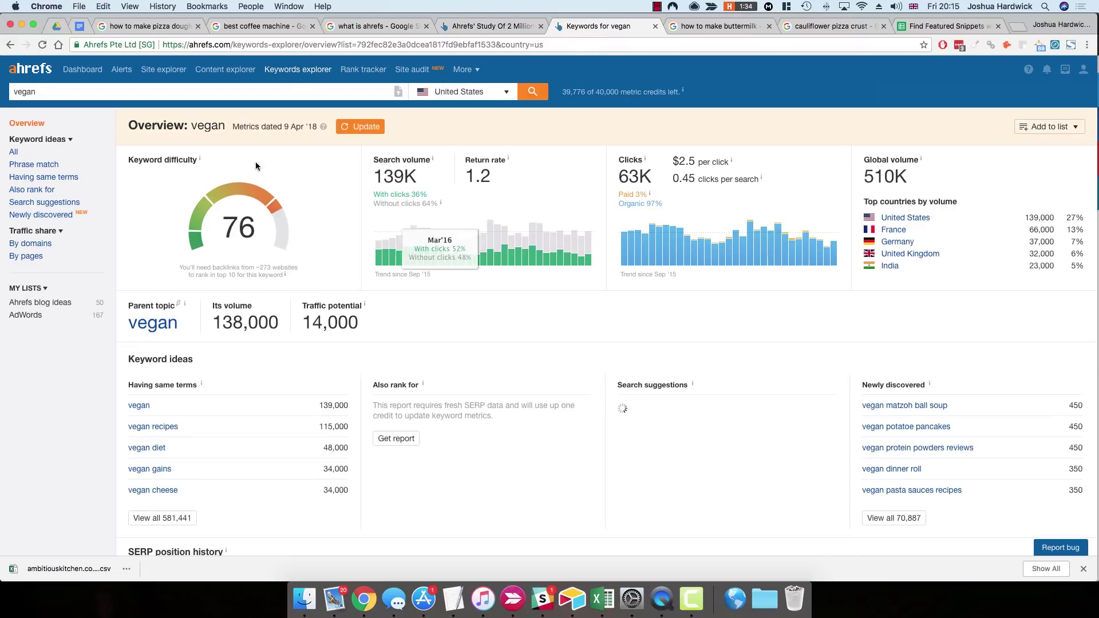
Step: Show vegan phrase-match ideas filtered to Featured snippet, leaving 25,527 keywords
left_click(52, 166)
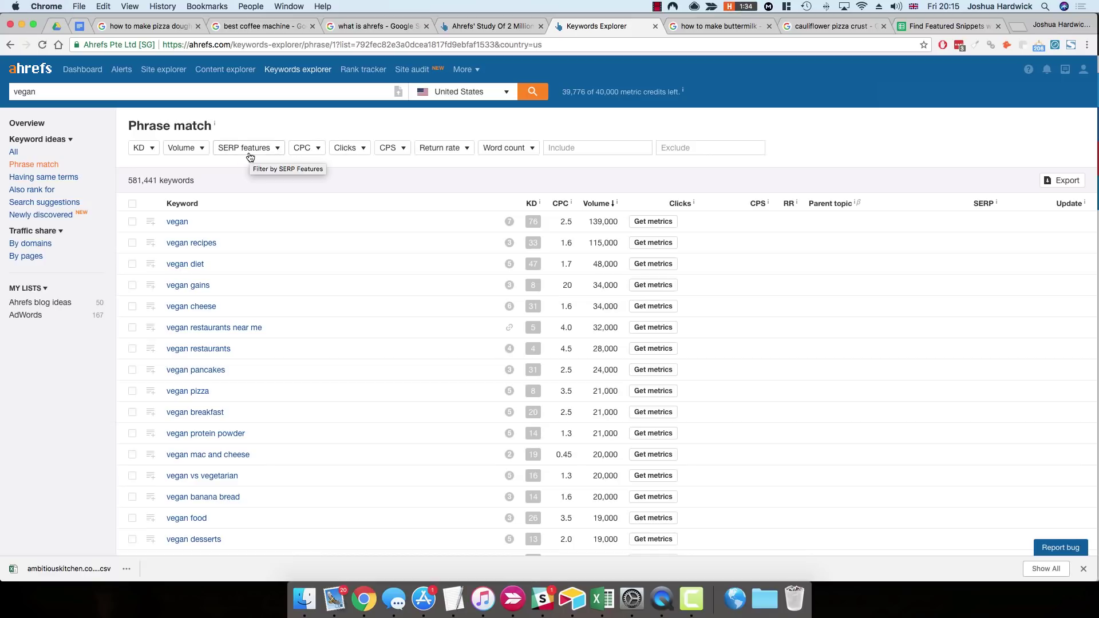
left_click(250, 156)
left_click(260, 272)
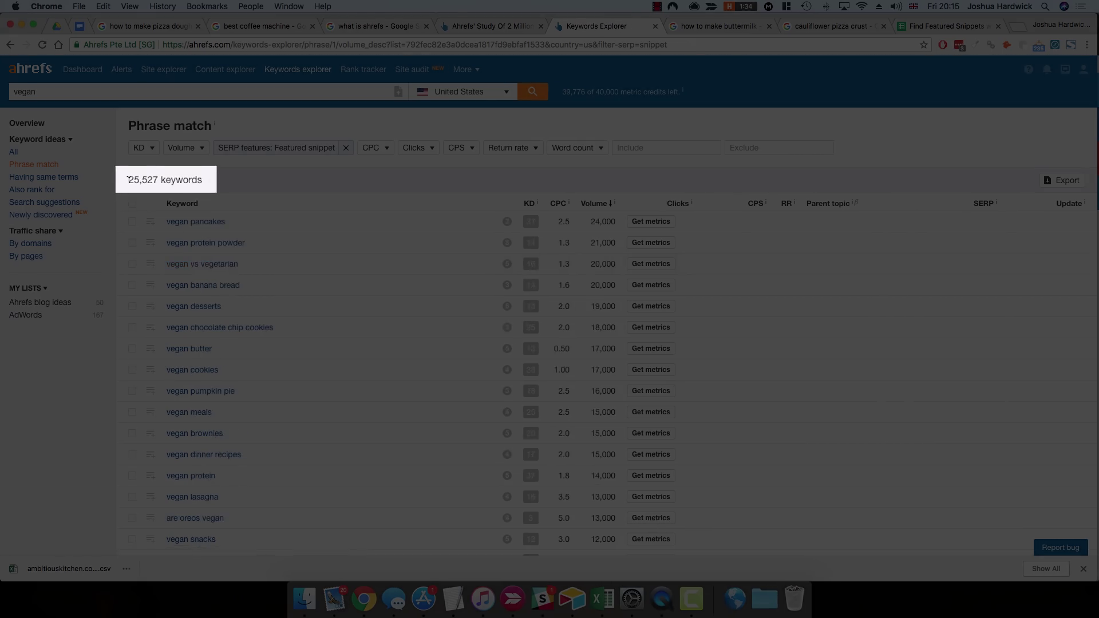
left_click_drag(127, 179, 160, 179)
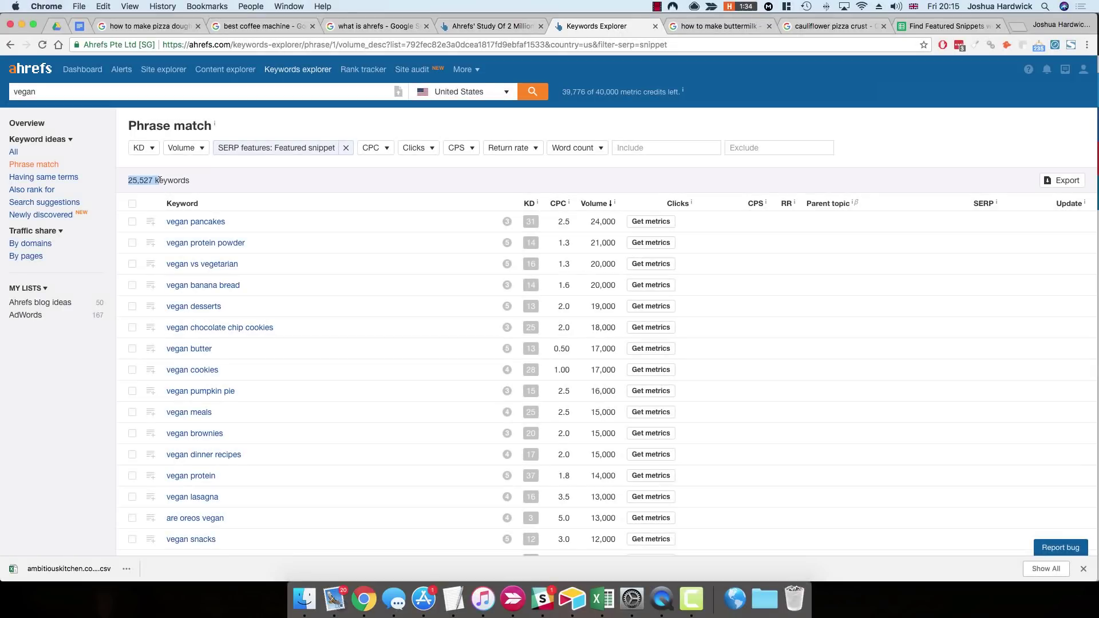
Step: Reveal that a Minimalist Baker page owns the vegan cheesecake featured snippet
scroll(166, 211, "down", 10)
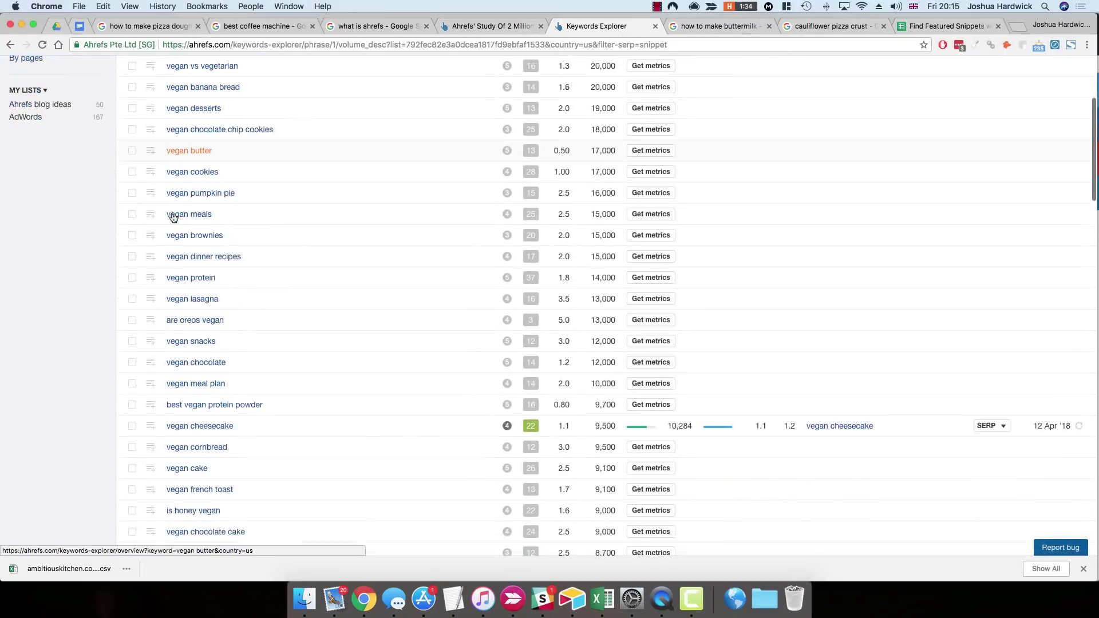
scroll(366, 347, "down", 5)
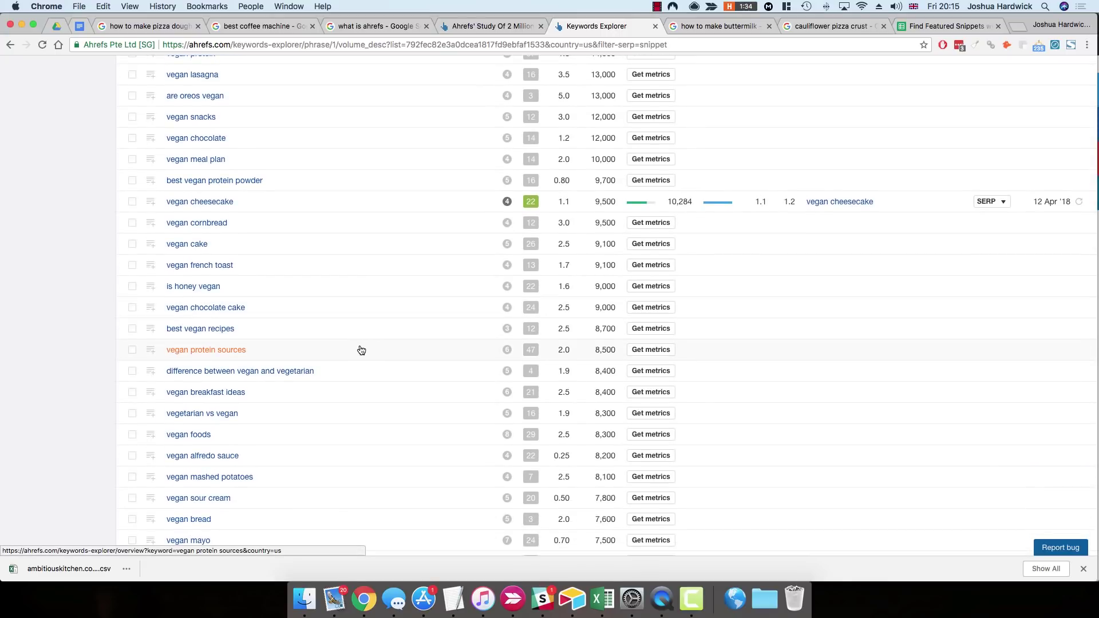
scroll(359, 345, "down", 1)
left_click(985, 189)
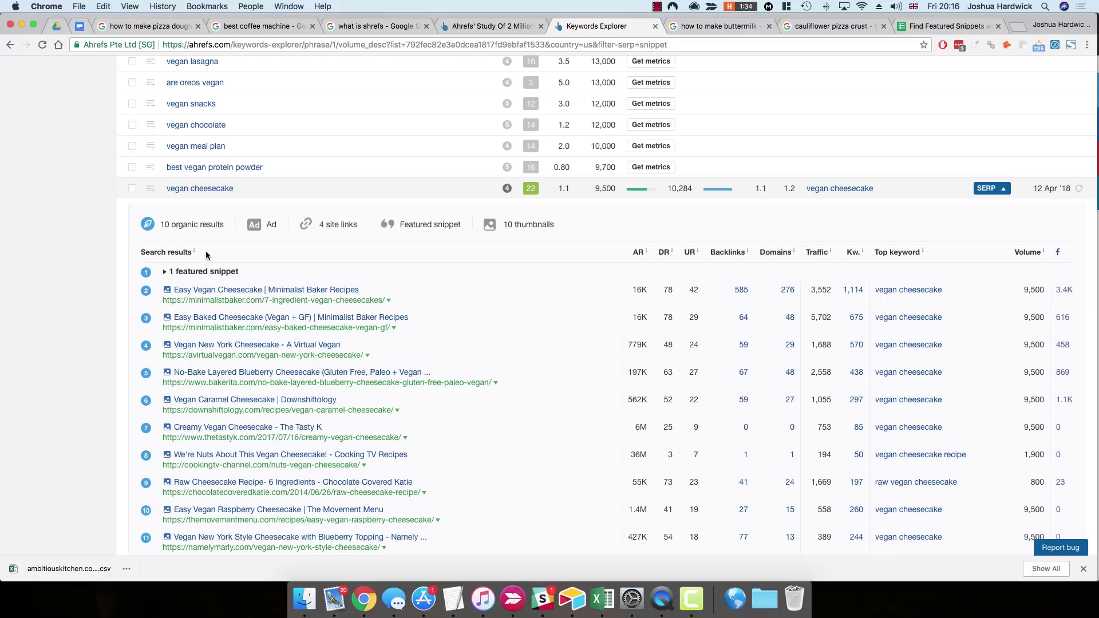
left_click(198, 271)
scroll(199, 286, "down", 2)
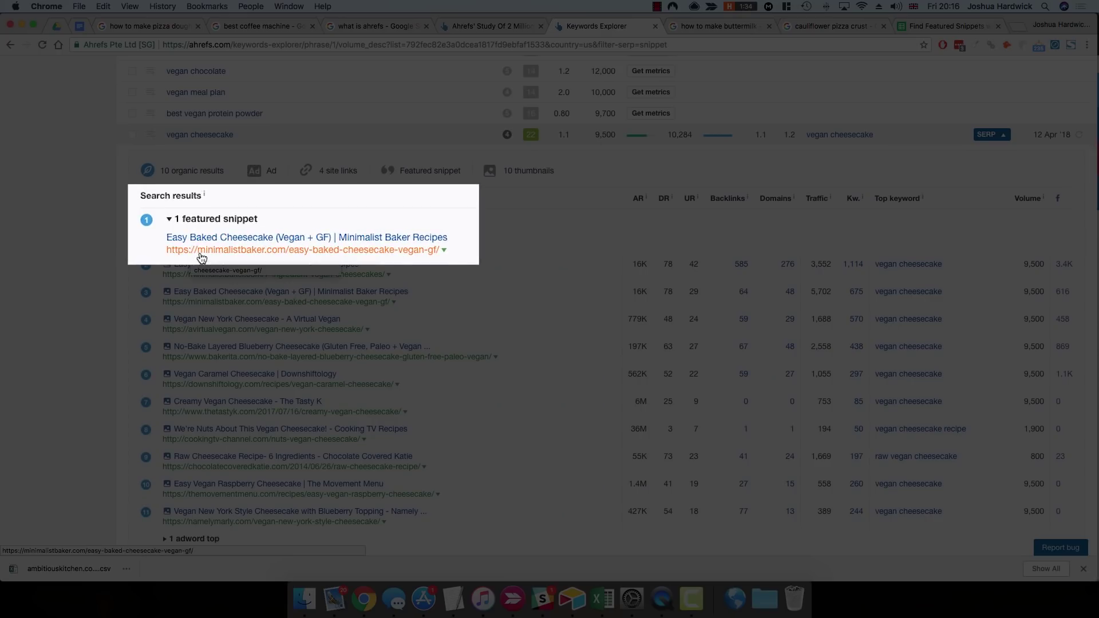
scroll(198, 238, "up", 20)
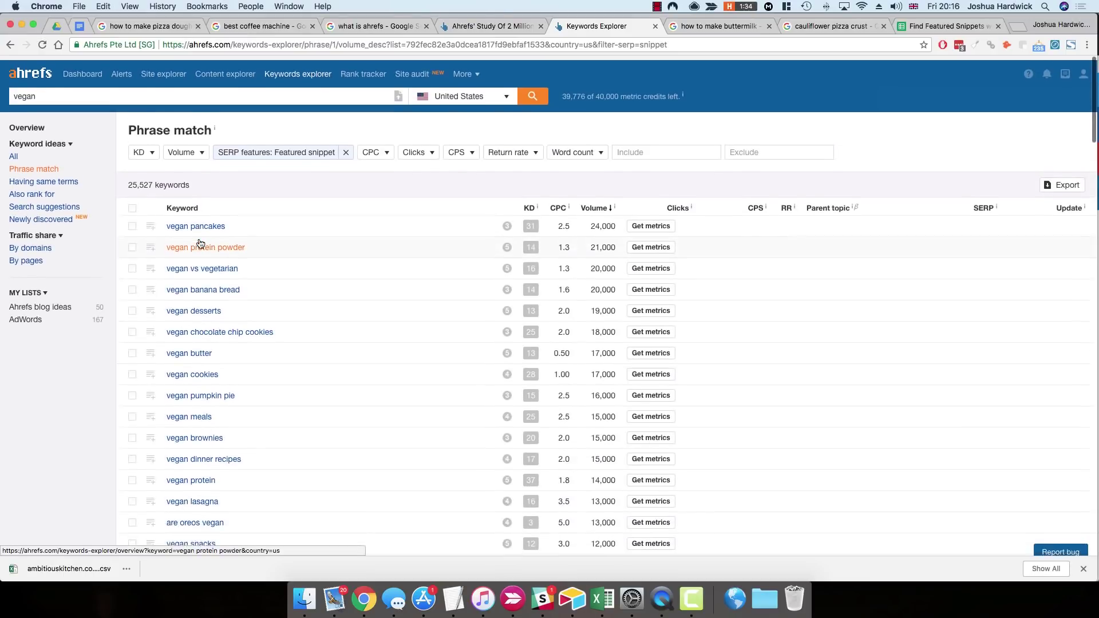
Step: Paste the Minimalist Baker URL into Site Explorer and analyse minimalistbaker.com
left_click(171, 73)
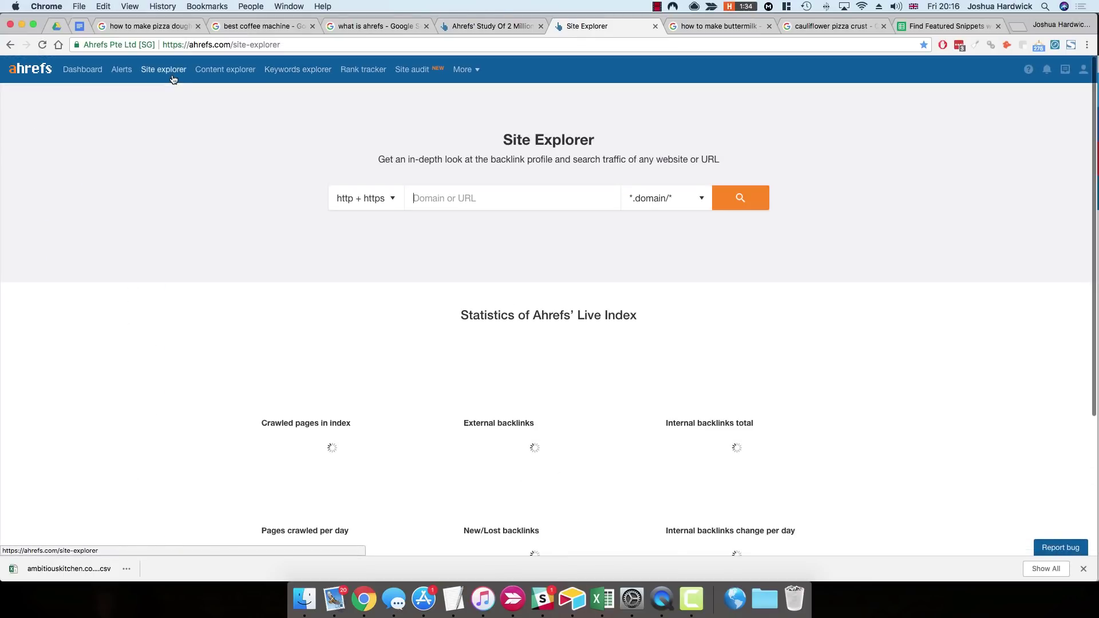
right_click(449, 198)
left_click(476, 252)
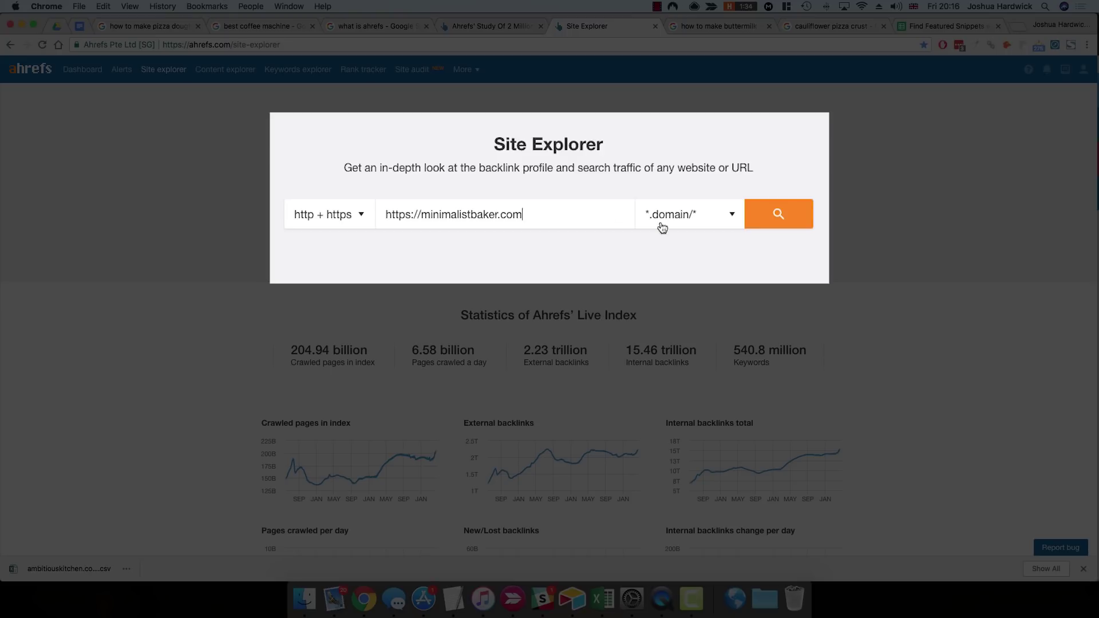
left_click(804, 218)
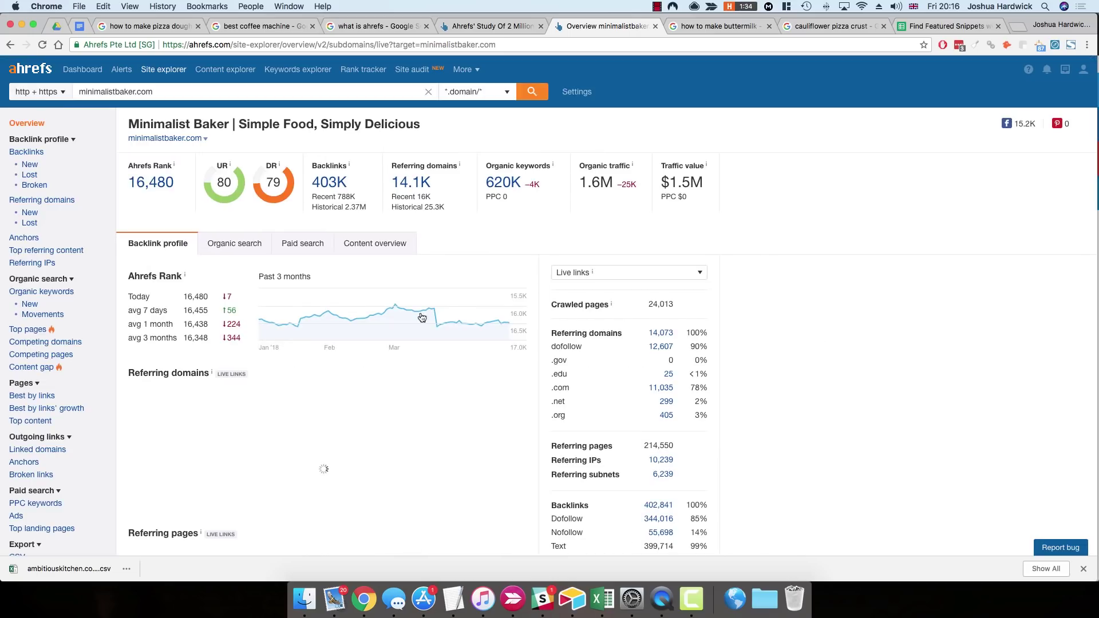
Step: Filter minimalistbaker.com's Organic keywords report to Featured snippet keywords
left_click(47, 294)
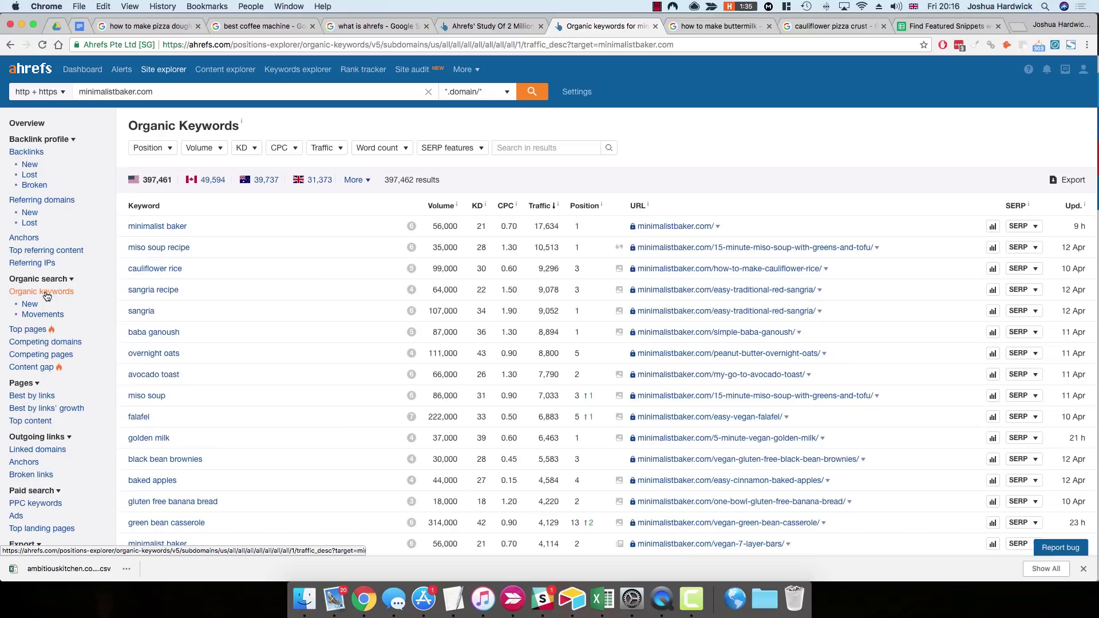
left_click(444, 148)
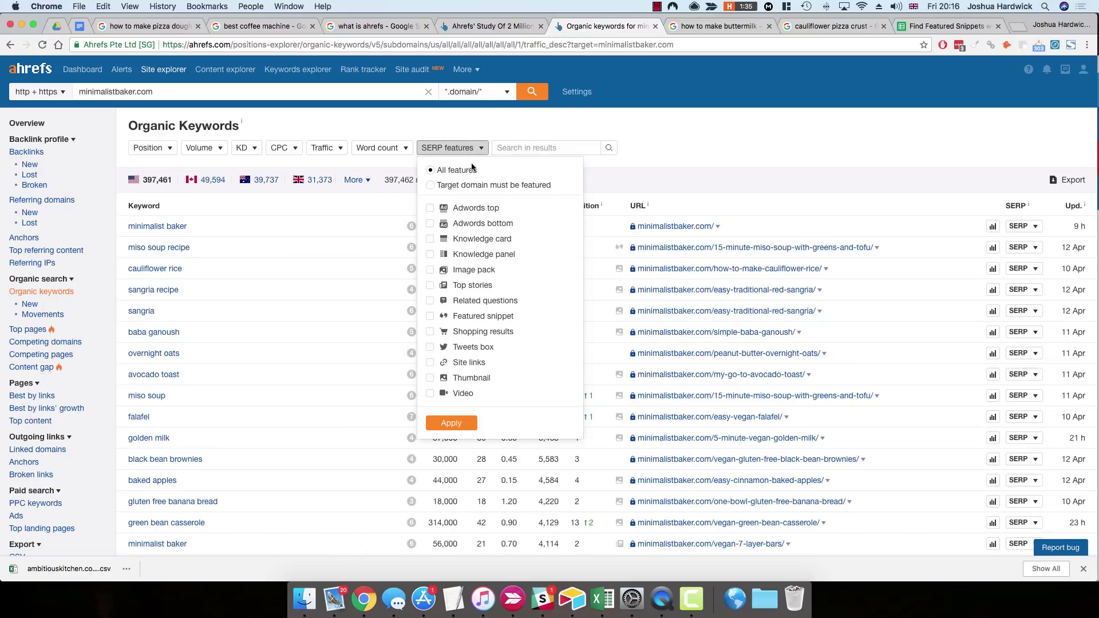
left_click(457, 317)
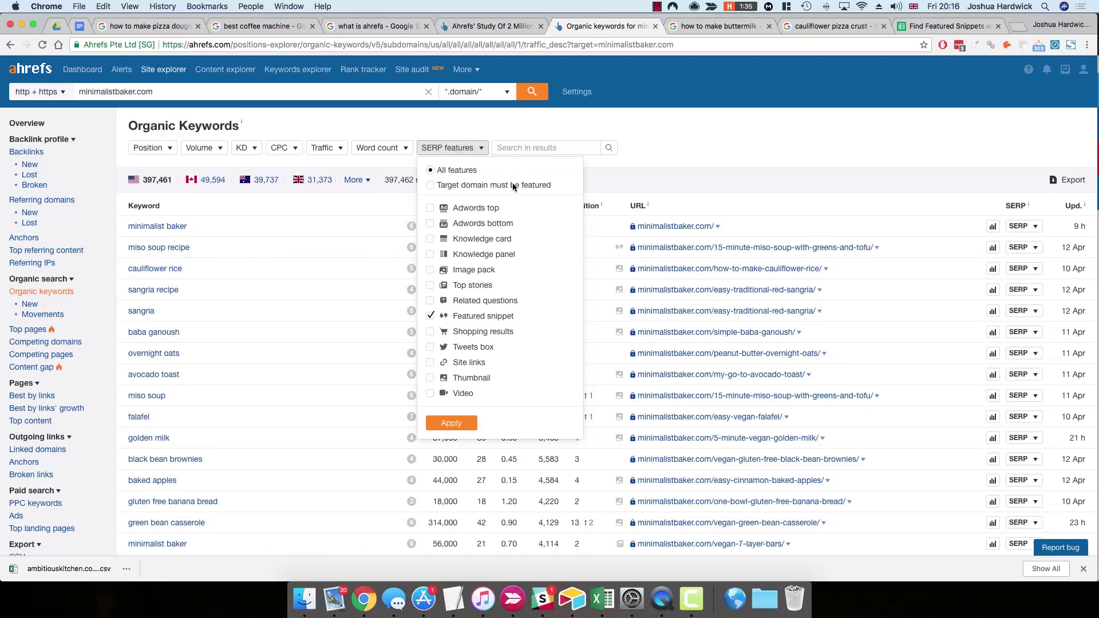
left_click(436, 424)
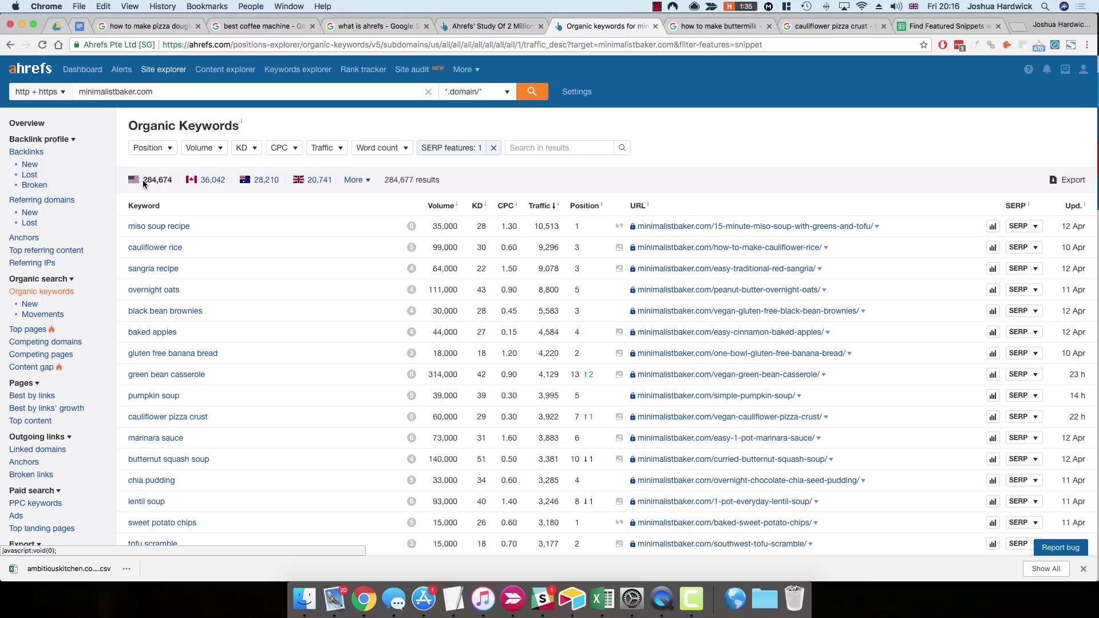
Step: Filter the keywords to traffic of 1000 or more, leaving 100 results
left_click(333, 147)
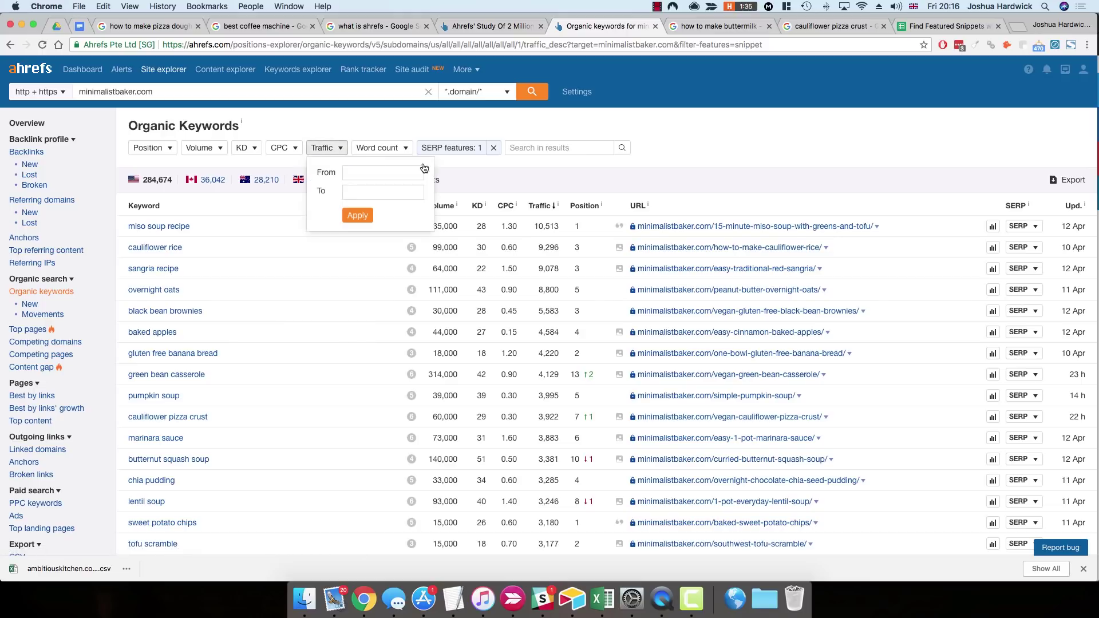
type("1000")
left_click(348, 216)
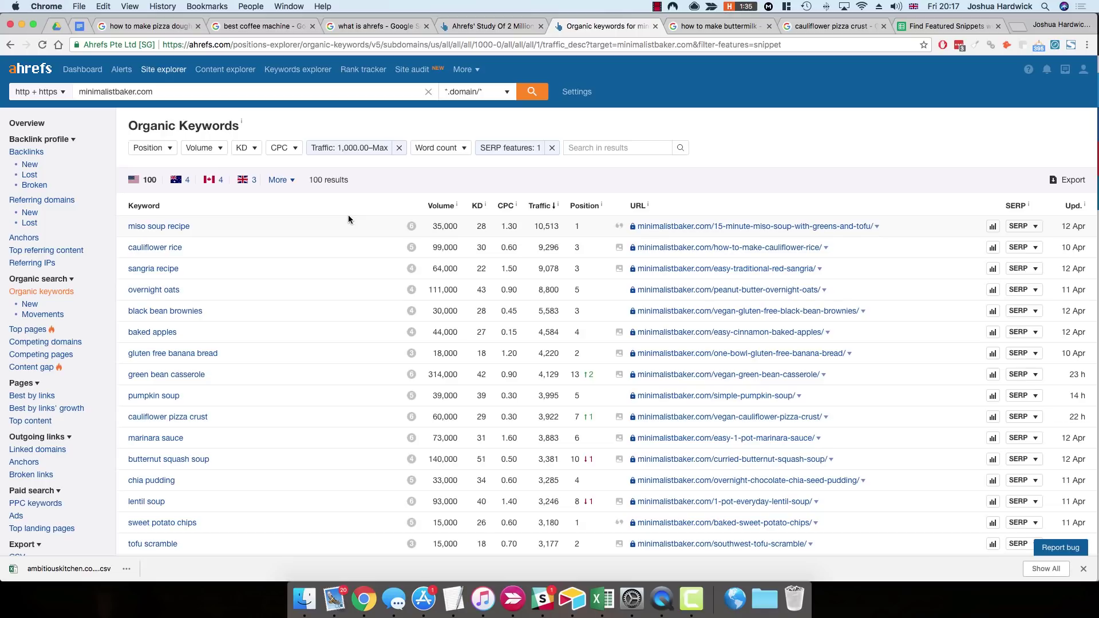
Step: Analyse quora.com in Site Explorer
left_click(155, 74)
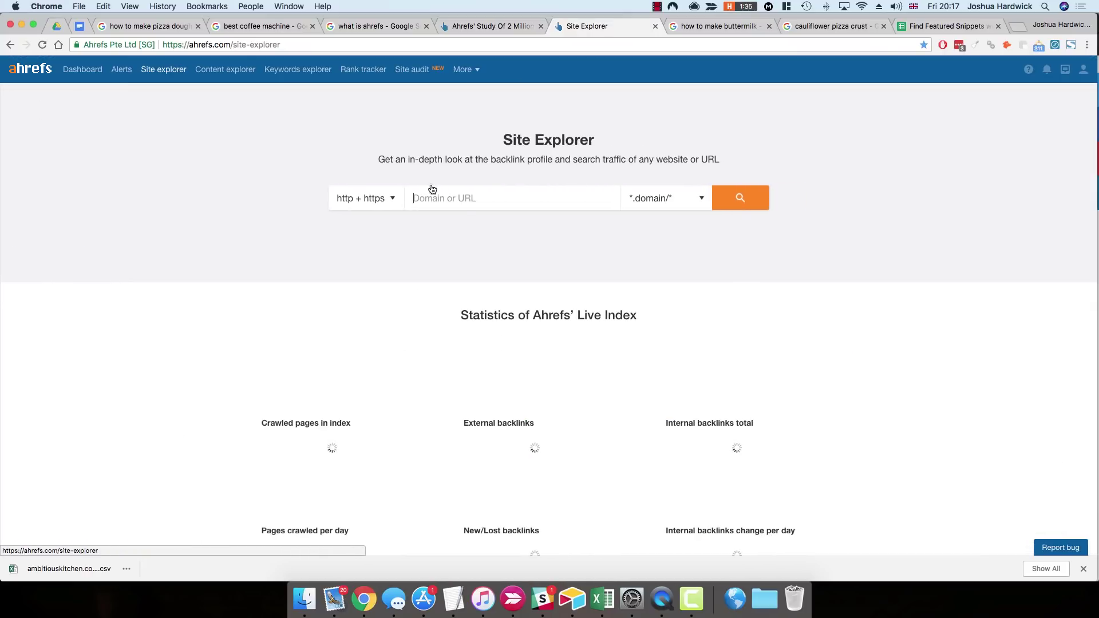
left_click(452, 204)
type("quora.com")
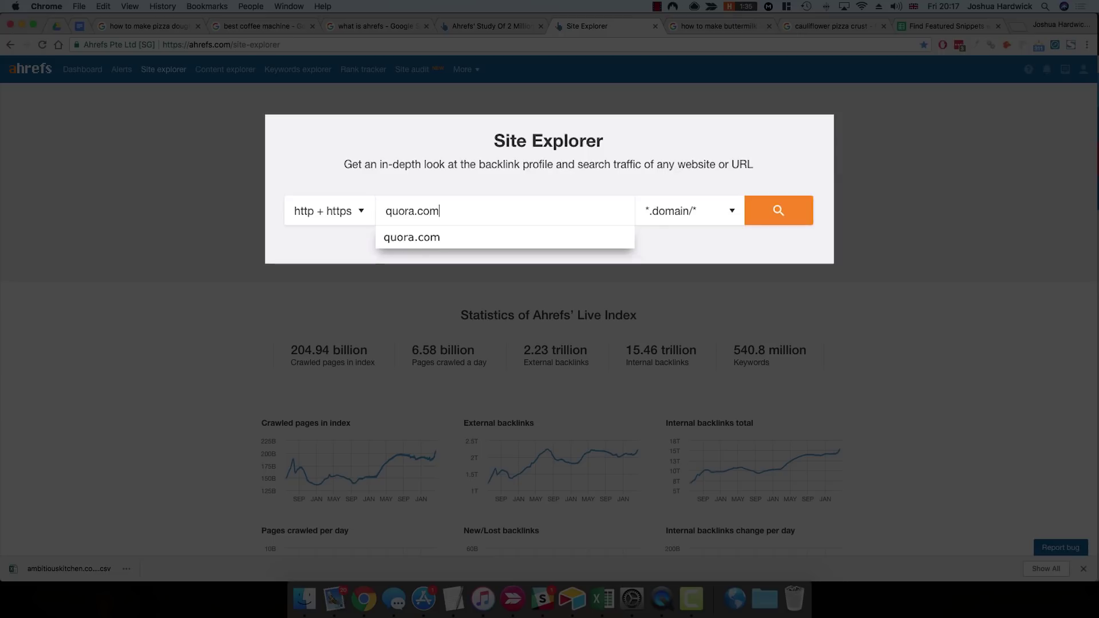
key("Return")
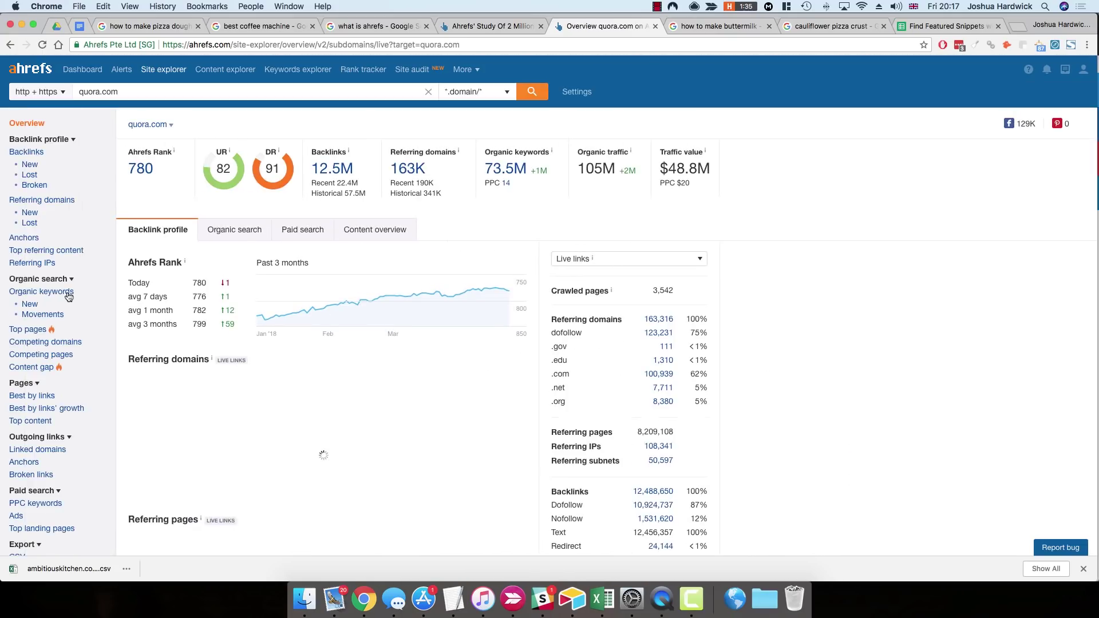
Step: Show quora.com's organic keywords containing 'recipe', 25,889 results
left_click(66, 297)
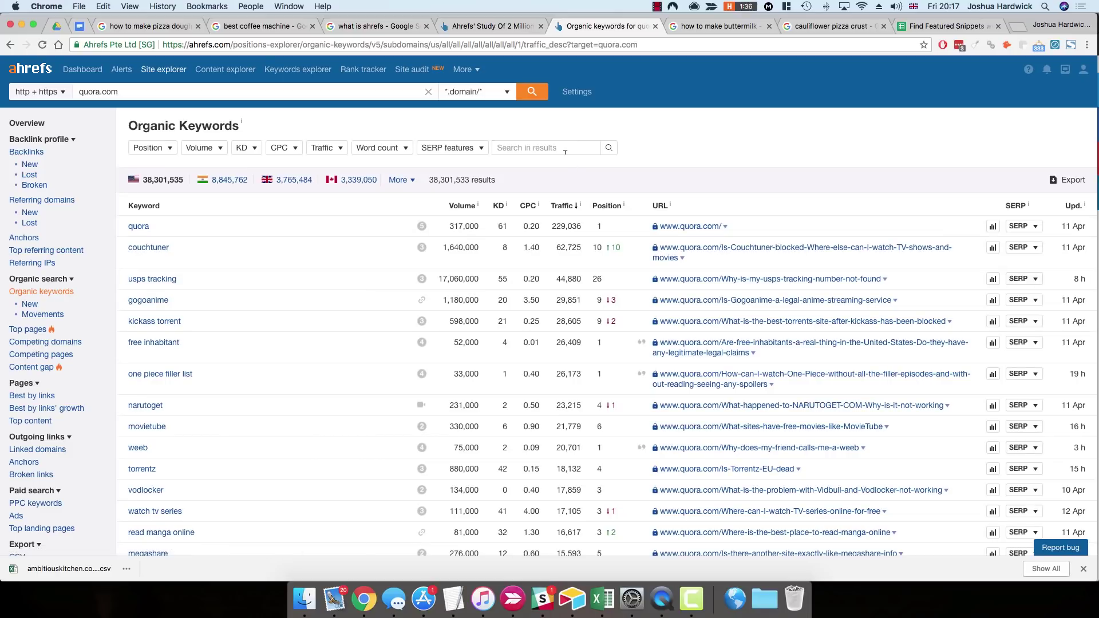
type("recipe")
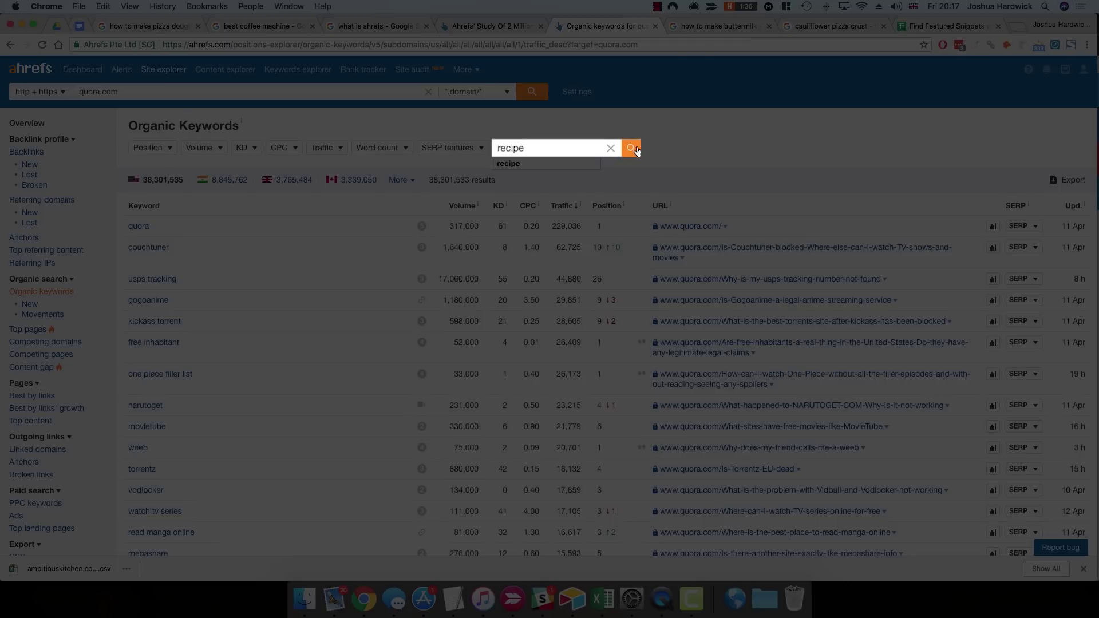
key("Return")
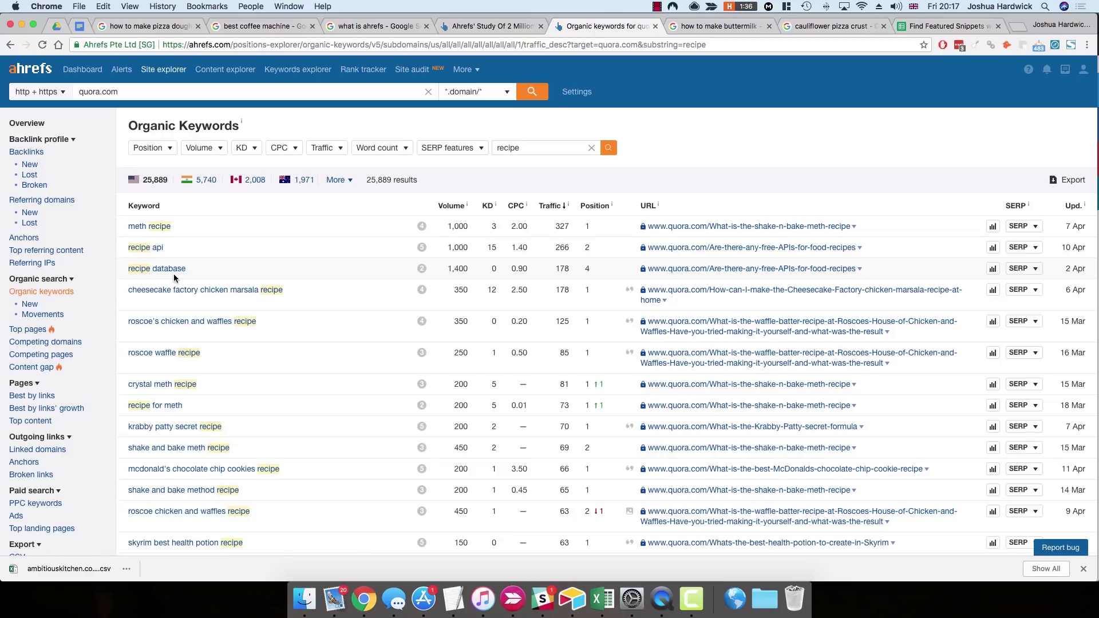
Step: Add a Featured snippet SERP-feature filter to Quora's recipe keywords
left_click(466, 148)
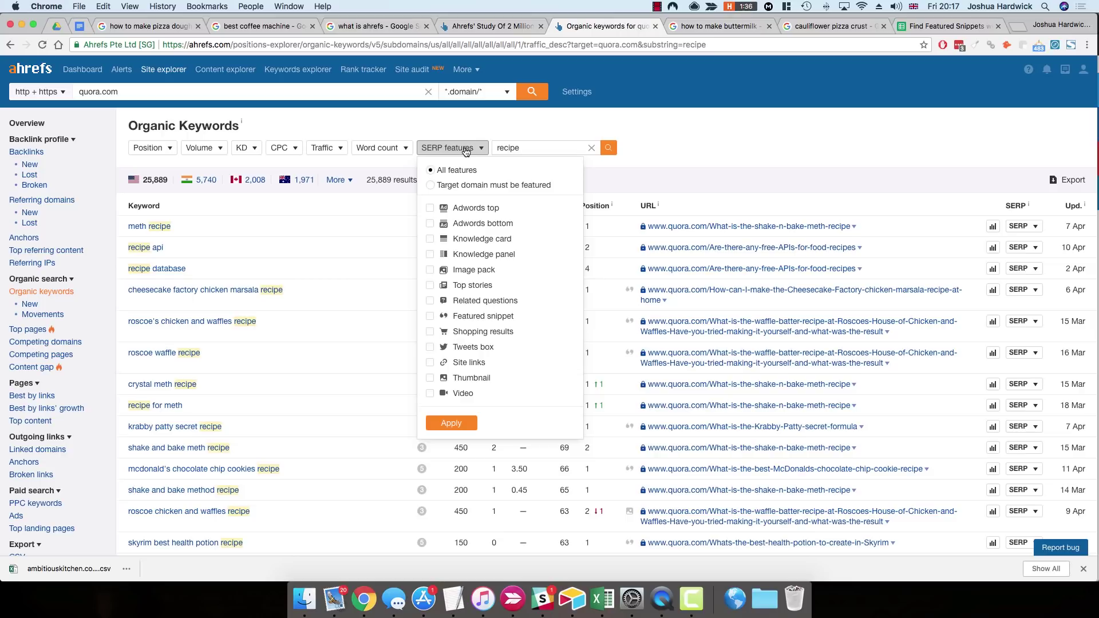
left_click(460, 316)
left_click(453, 423)
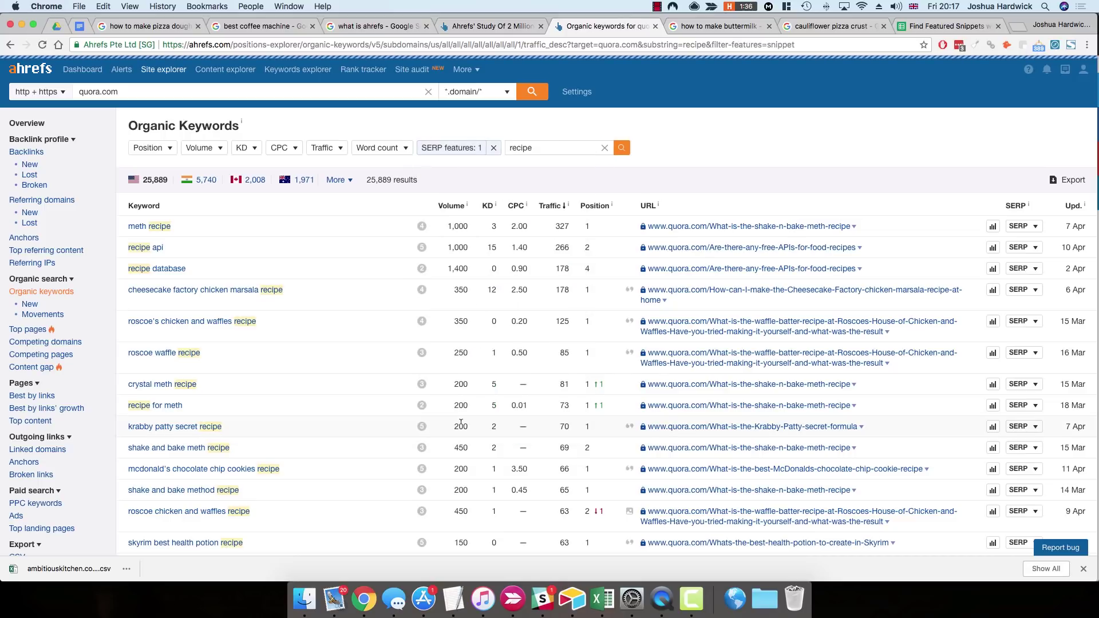